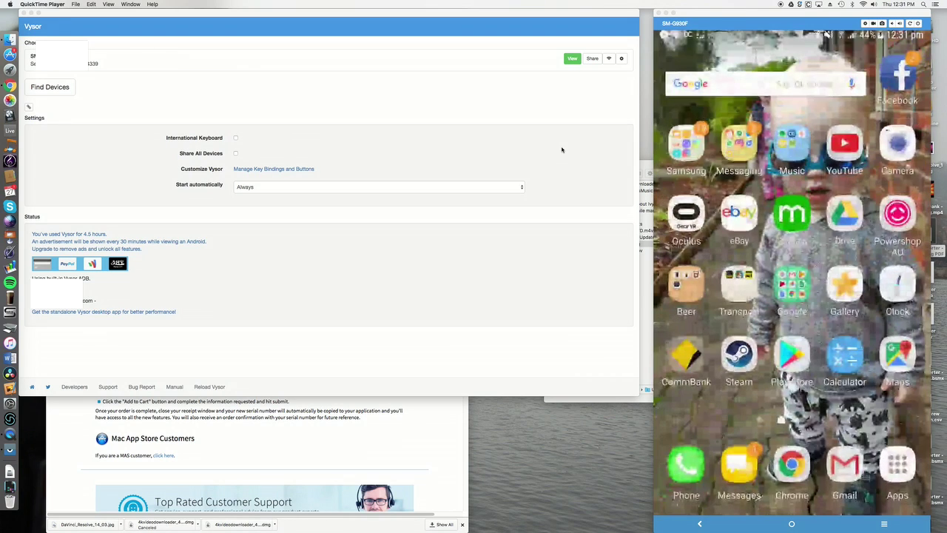
Step: Hide Vysor and Chrome, then launch Samsung Smart Switch via Spotlight, skipping its update
click(31, 13)
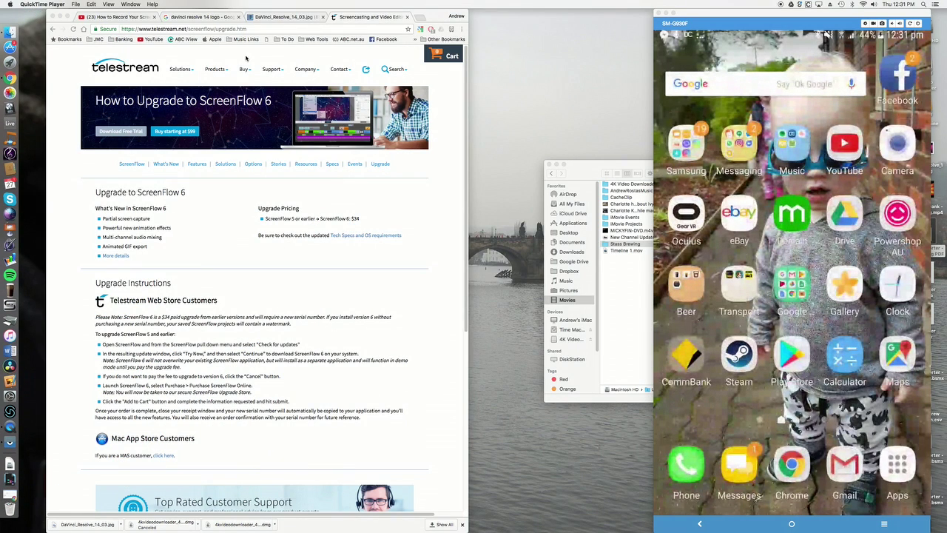
click(58, 14)
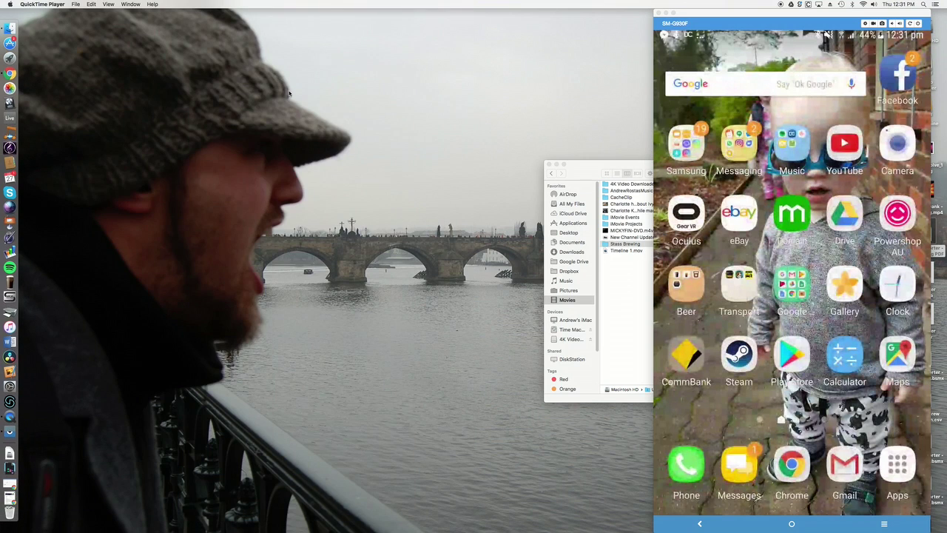
key(super+space)
text(smar)
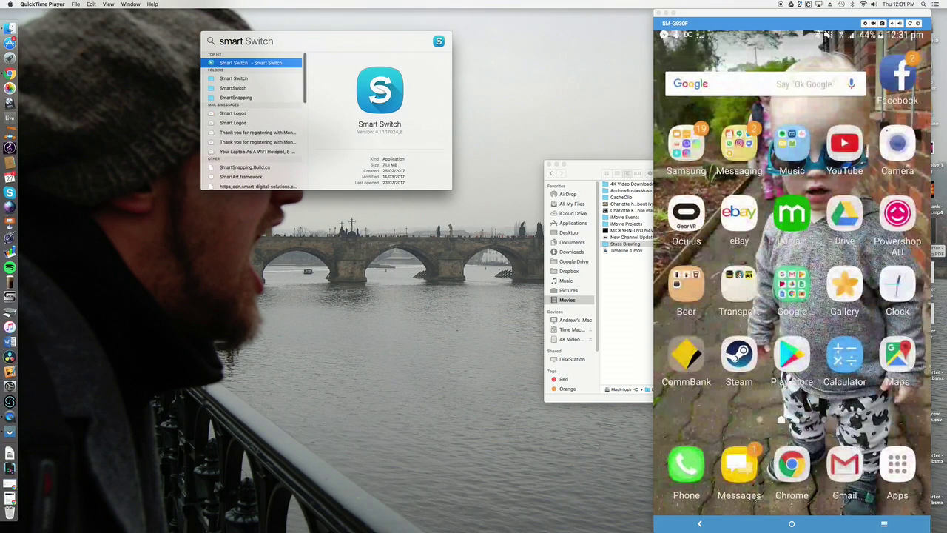
key(Return)
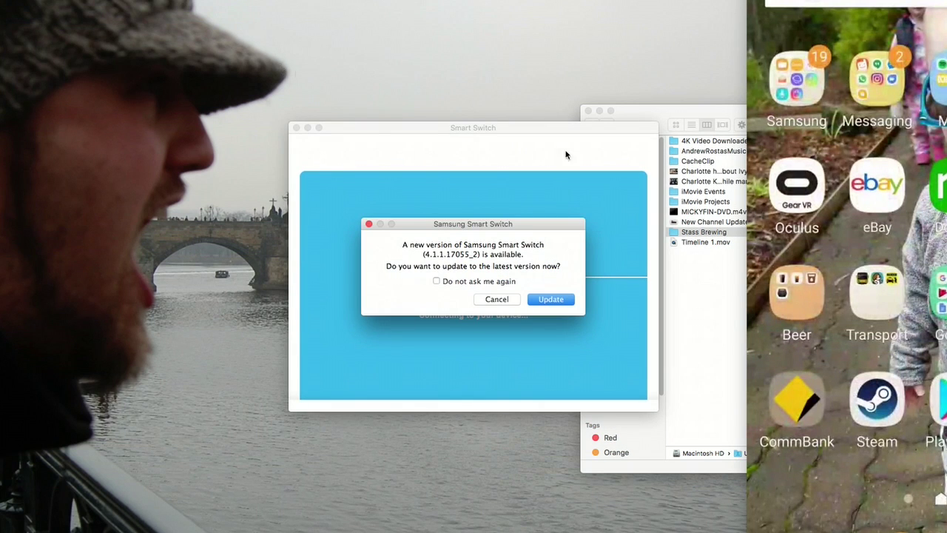
click(496, 299)
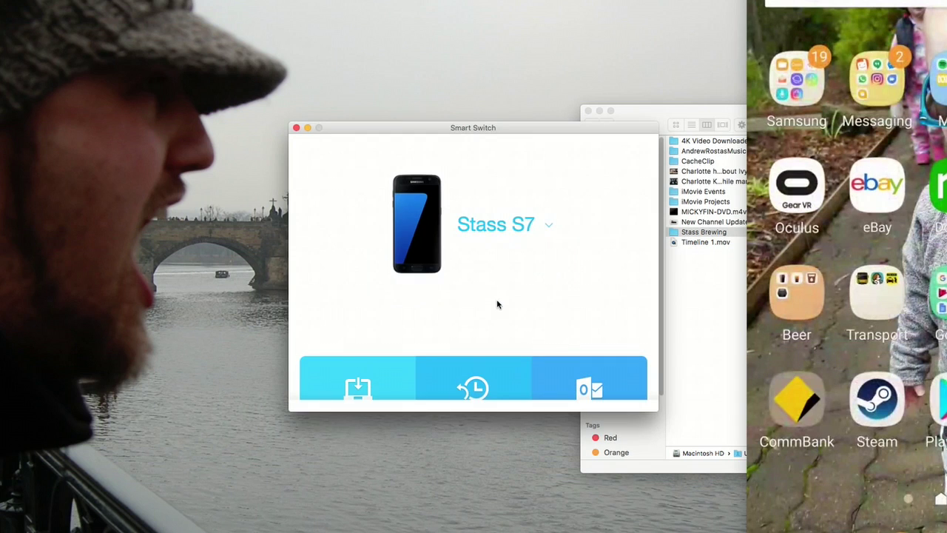
Step: Show the connected phone's details and browse its memory card files
click(546, 221)
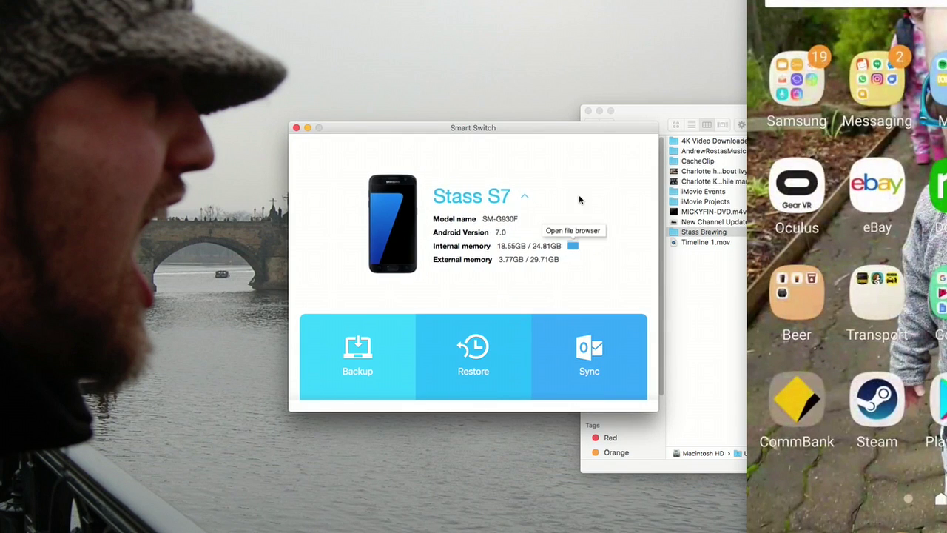
click(574, 245)
drag(553, 141, 315, 131)
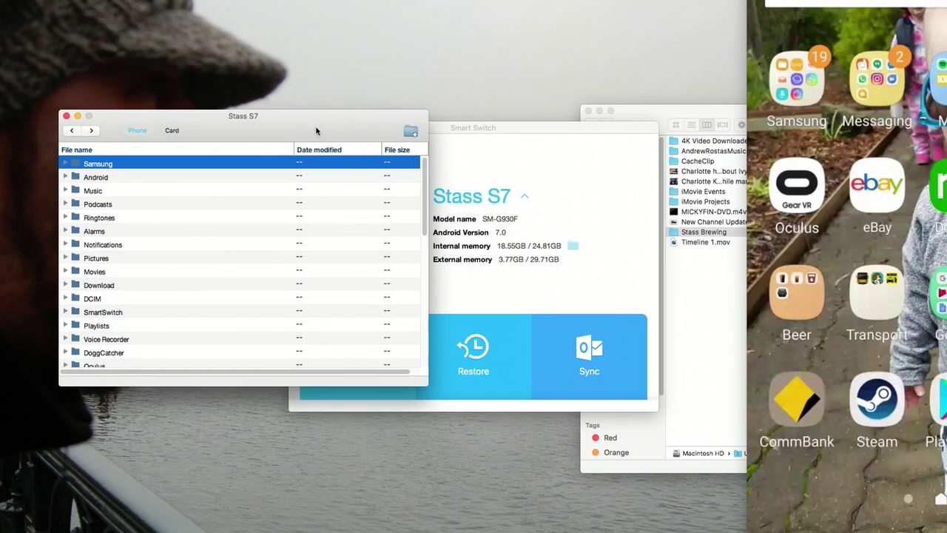
click(173, 133)
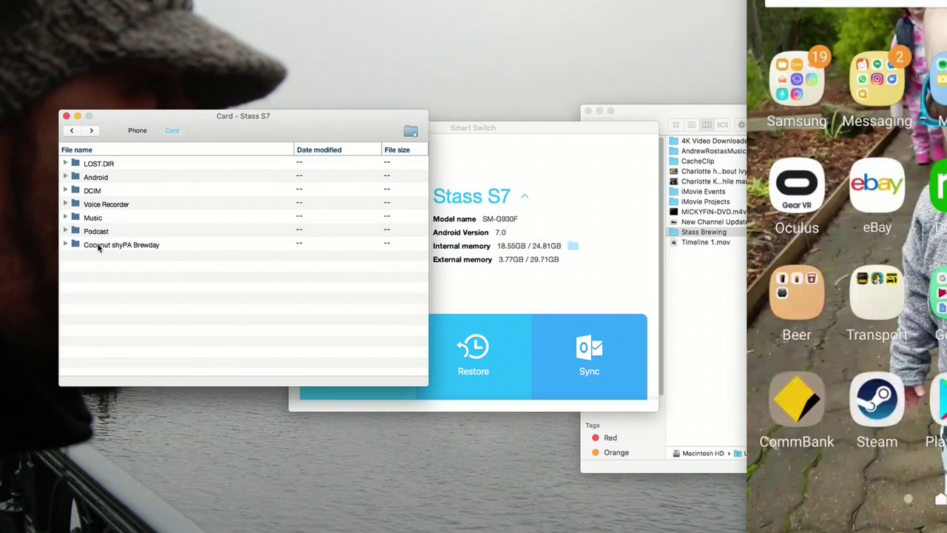
Step: Inspect the Coconut shyPA Brewday folder and the DCIM Camera contents, then collapse DCIM
click(107, 247)
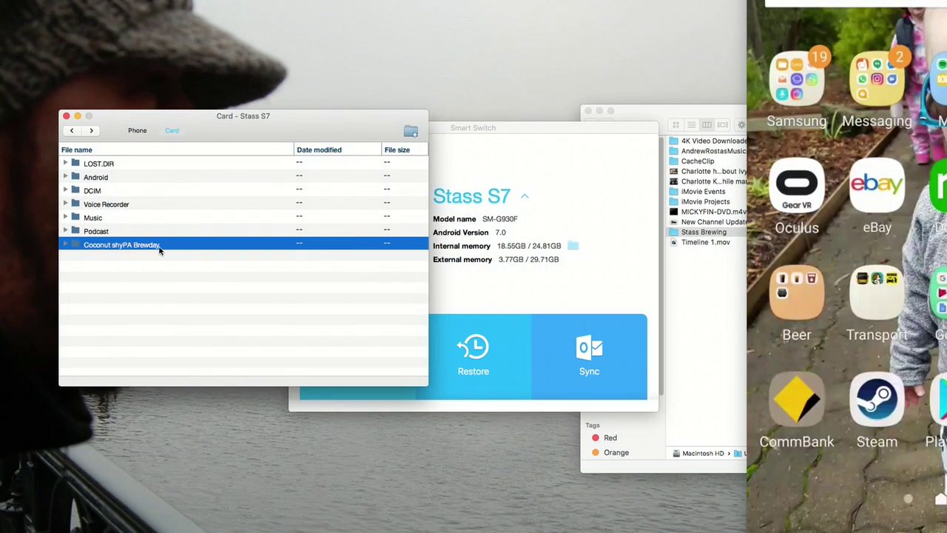
click(65, 190)
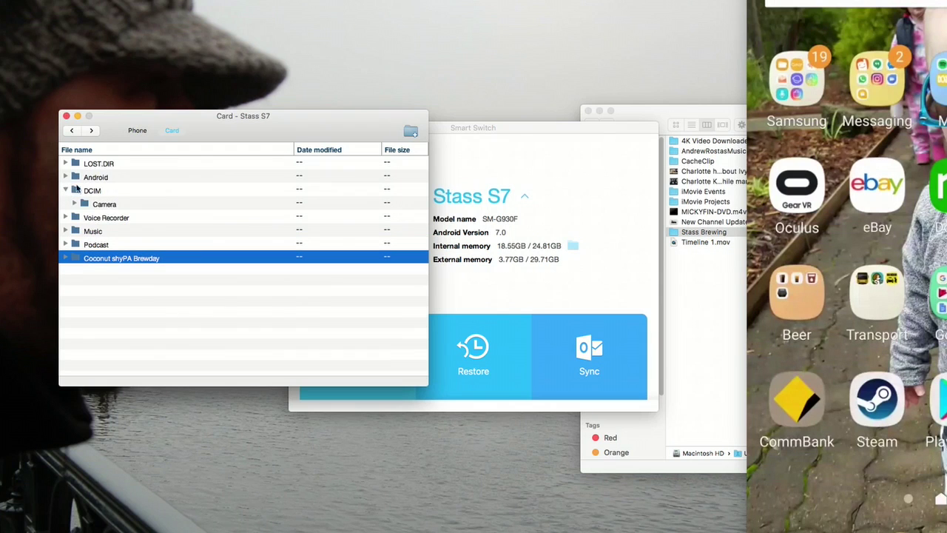
click(75, 204)
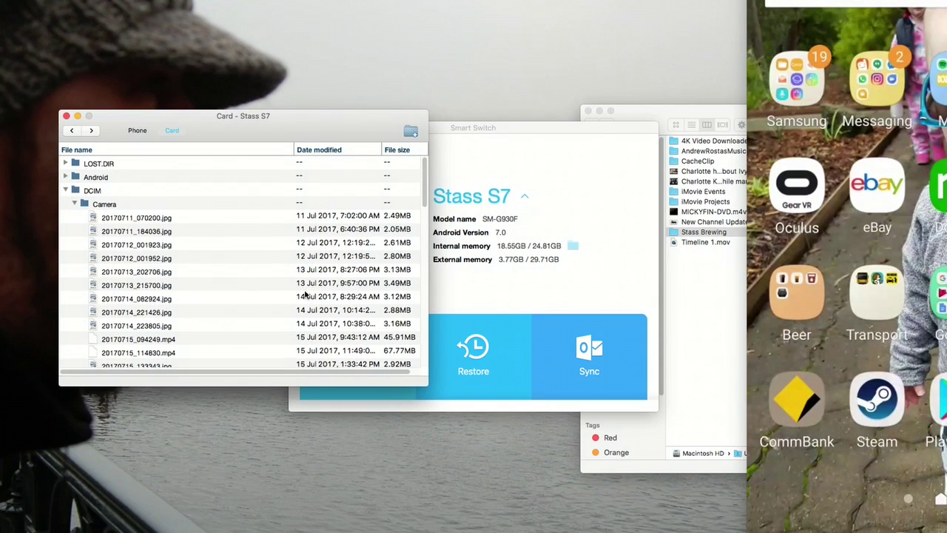
scroll(163, 265, down, 15)
scroll(166, 268, up, 15)
click(65, 190)
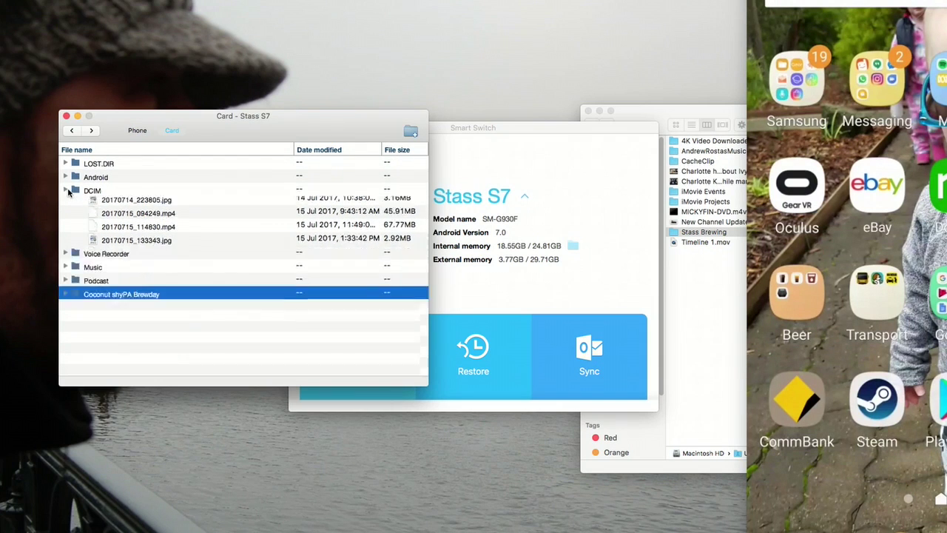
Step: In Finder, open Movies > Stass Brewing > HBW > HBW #38 - Coconut ShyPA Brew day
click(661, 113)
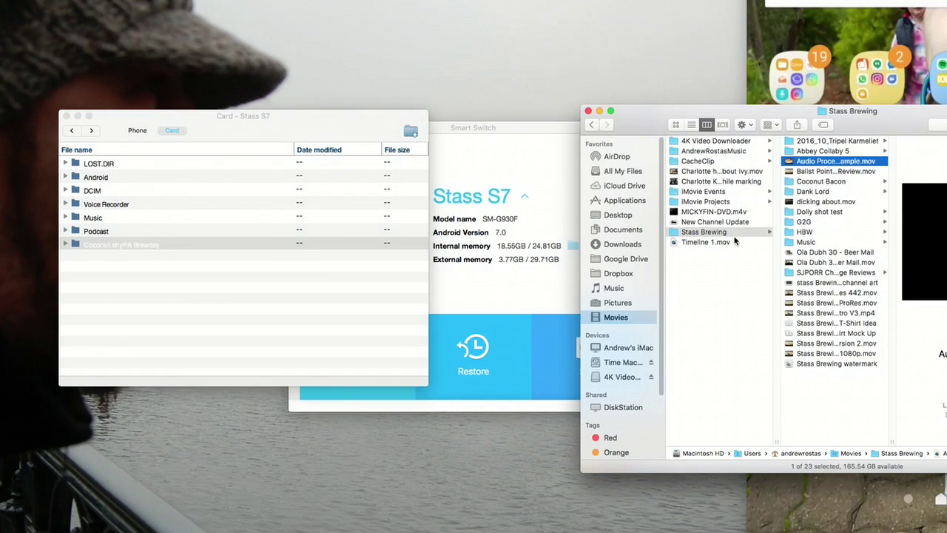
click(823, 232)
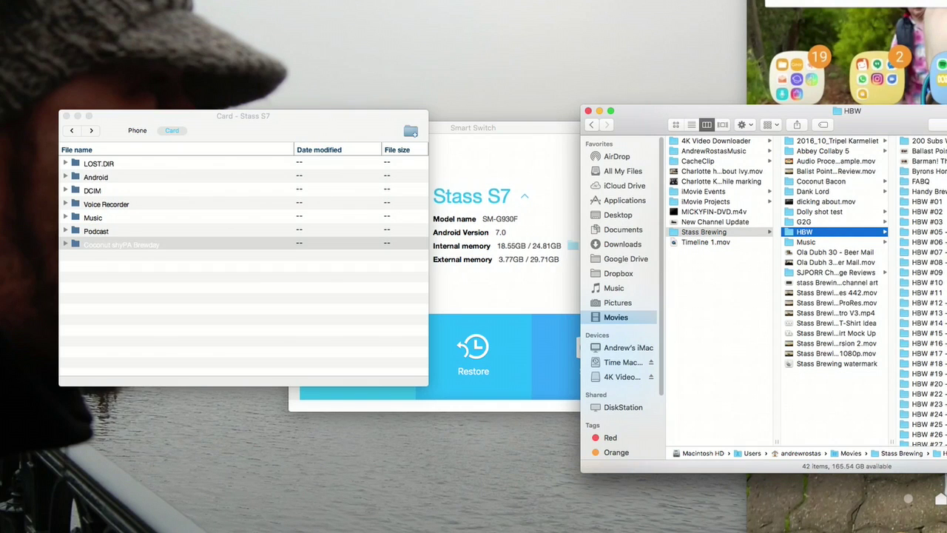
drag(946, 117, 865, 72)
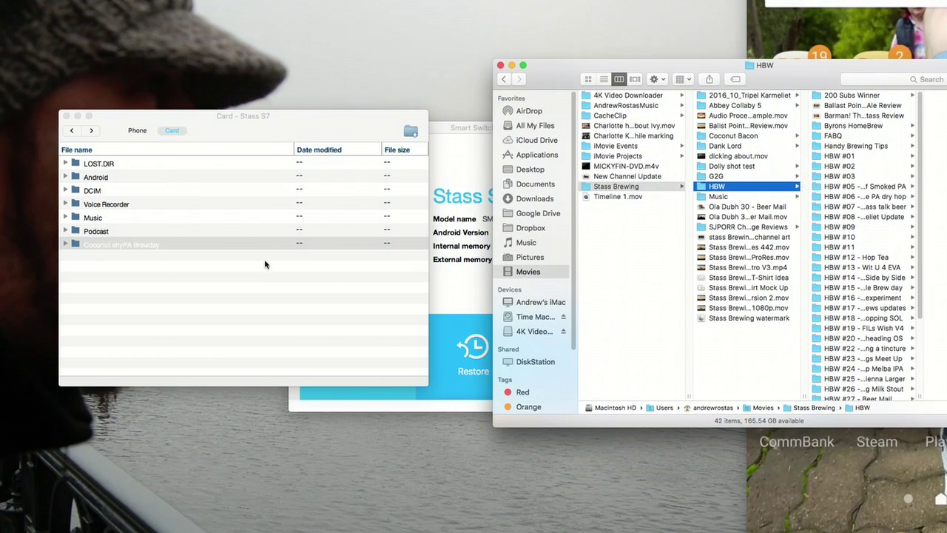
scroll(825, 366, down, 5)
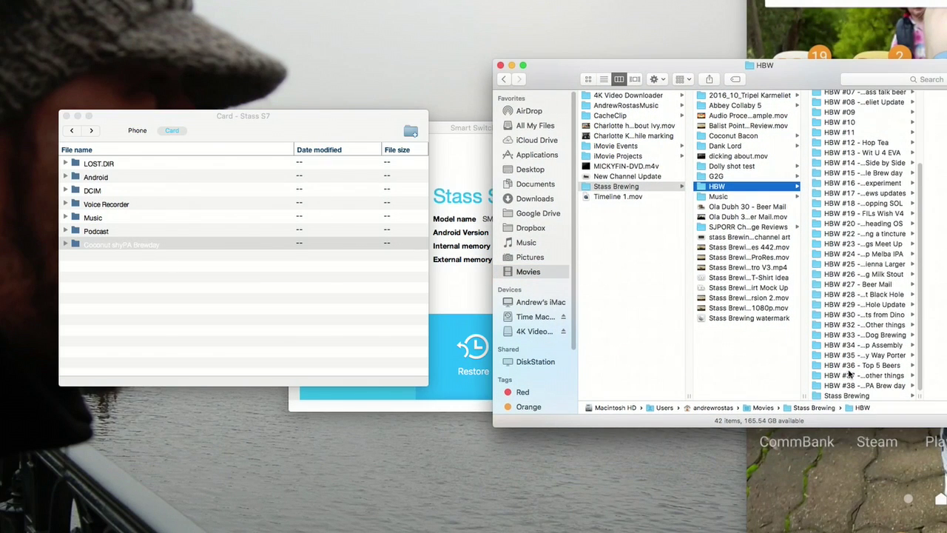
click(885, 387)
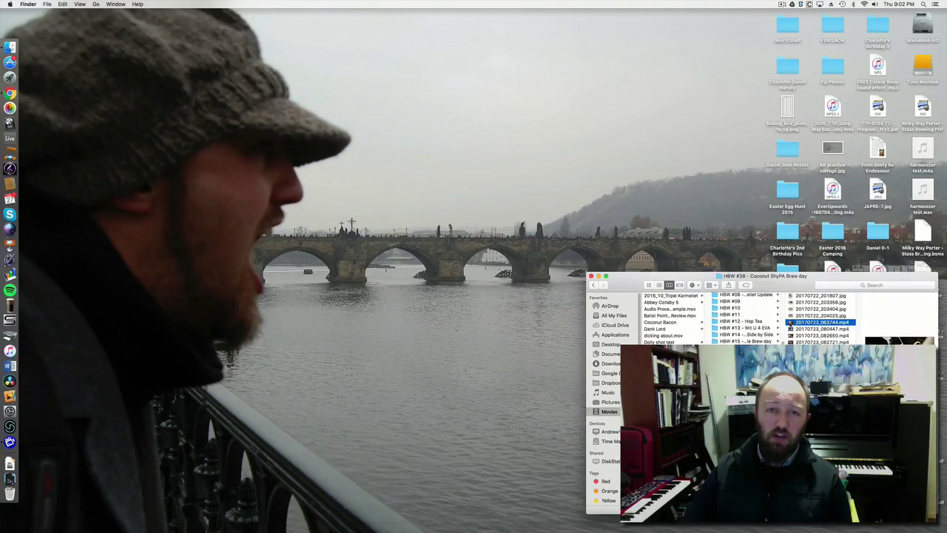
Step: Quick Look preview the 20170723_063744.mp4 clip in Finder
key(space)
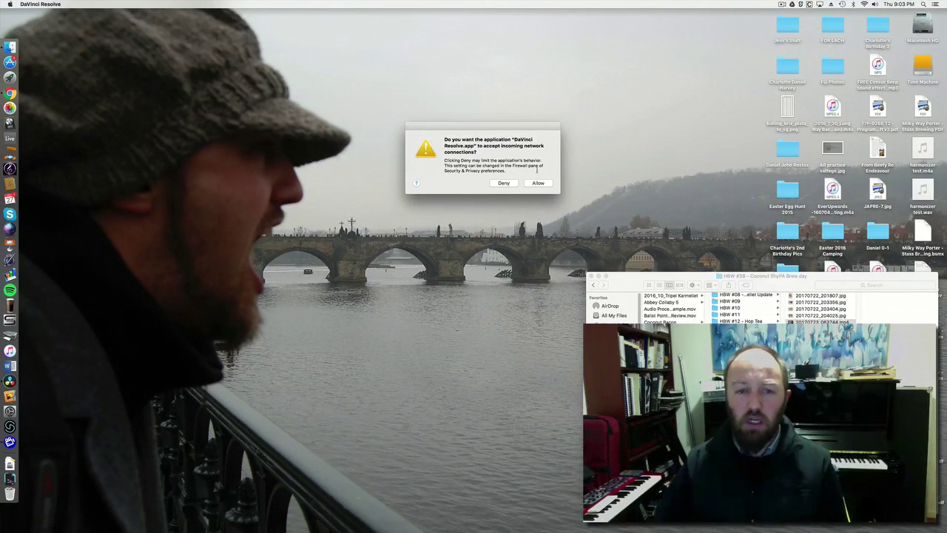
Step: Allow DaVinci Resolve's incoming network connections and open the Untitled Project
click(539, 182)
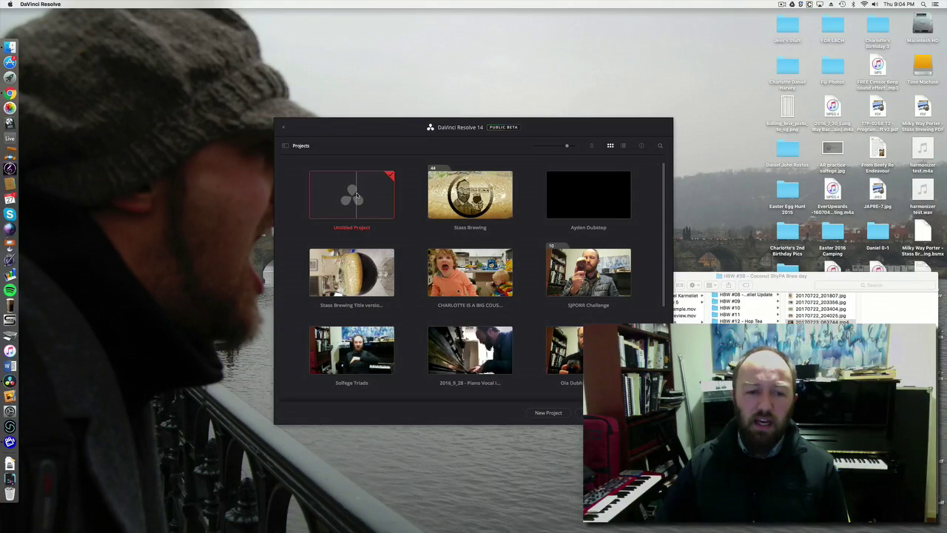
double_click(356, 196)
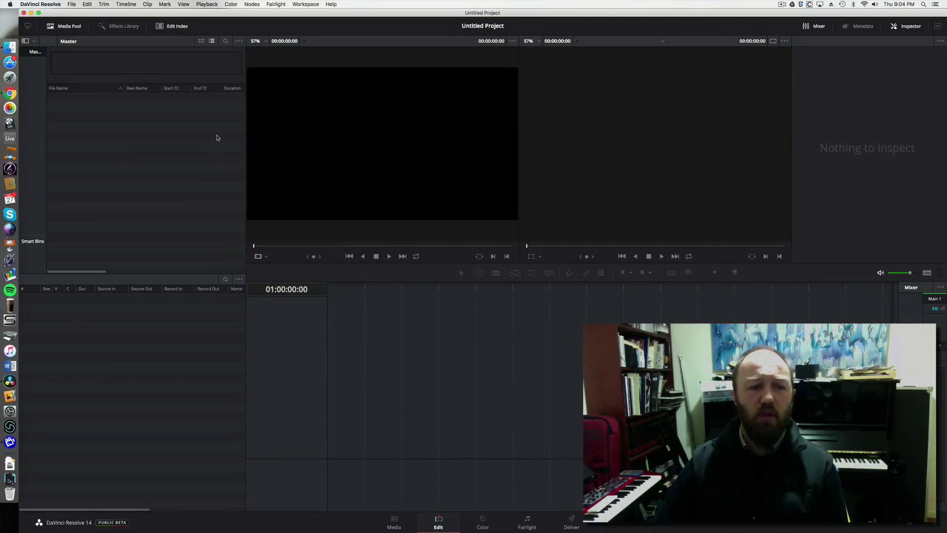
Step: Drag 20170723_063744.mp4 from Finder onto the start of the timeline
key(ctrl+Up)
click(550, 310)
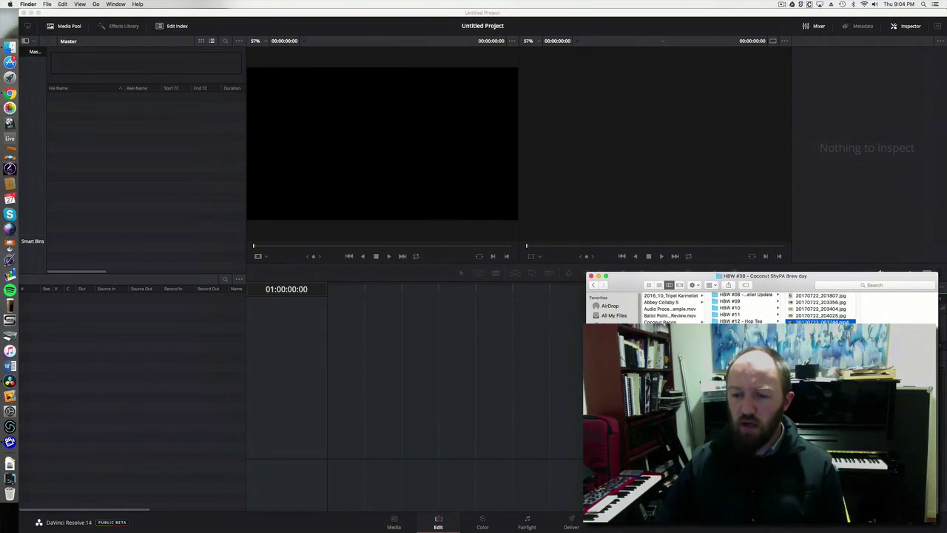
drag(457, 383, 356, 429)
Step: Cut the clip at 01:00:06:18 and delete everything after it
drag(359, 298, 357, 294)
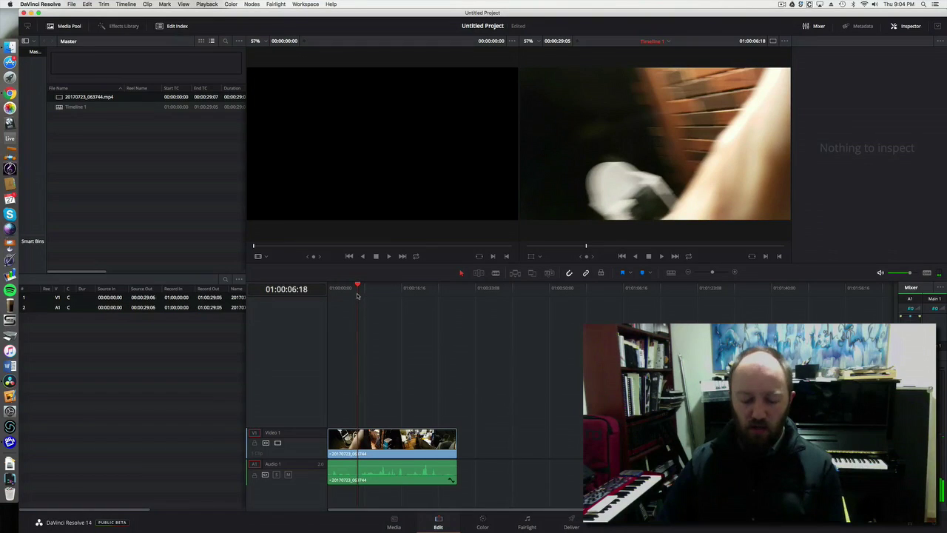
click(360, 448)
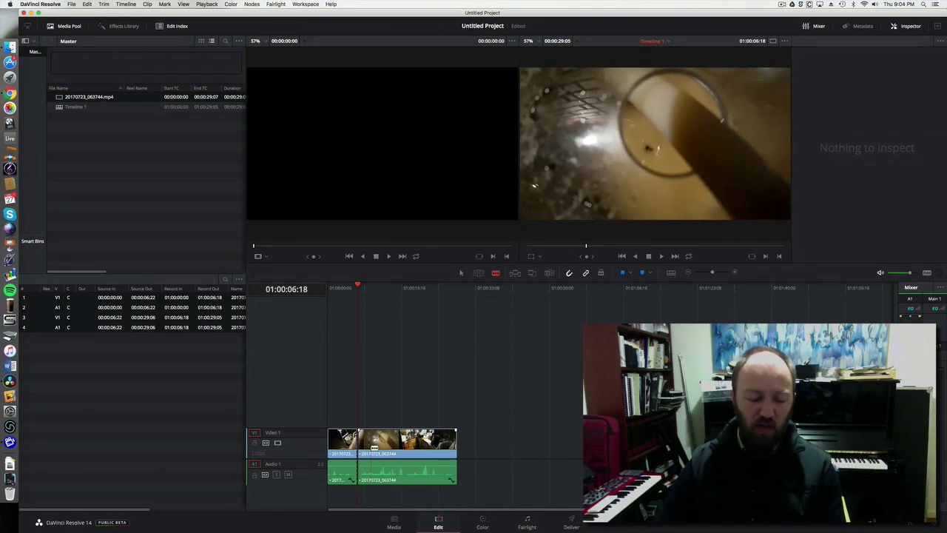
click(383, 440)
key(BackSpace)
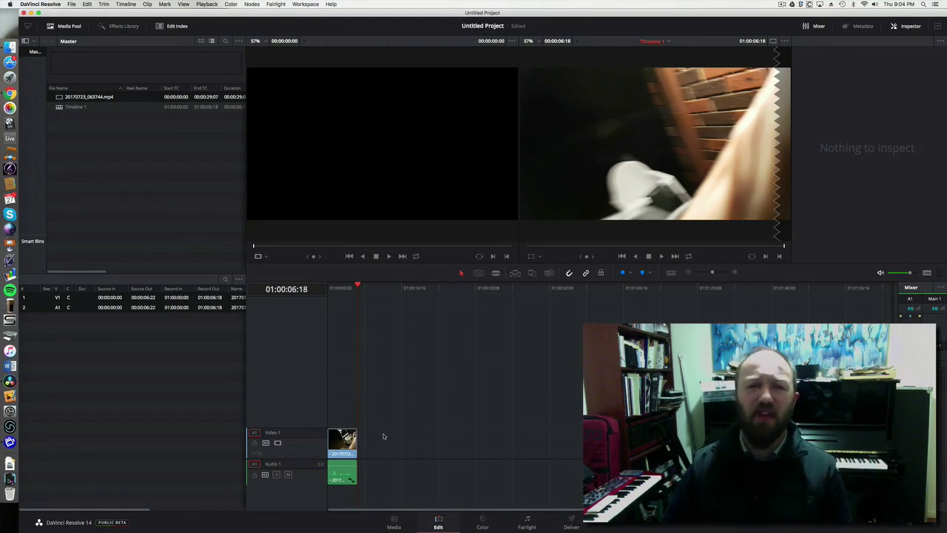
Step: Review the clip's opening seconds on a zoomed-in timeline and switch to the Blade tool
drag(343, 290, 330, 290)
key(space)
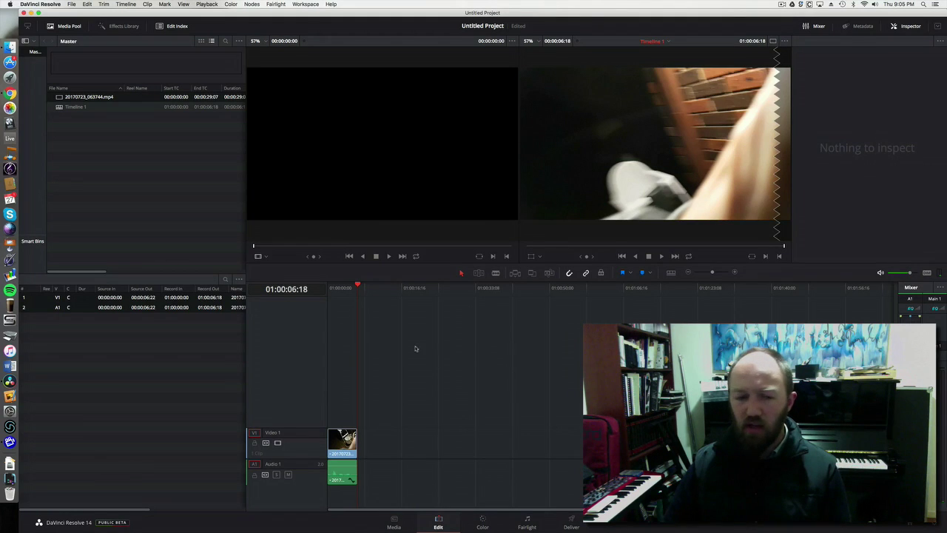
key(space)
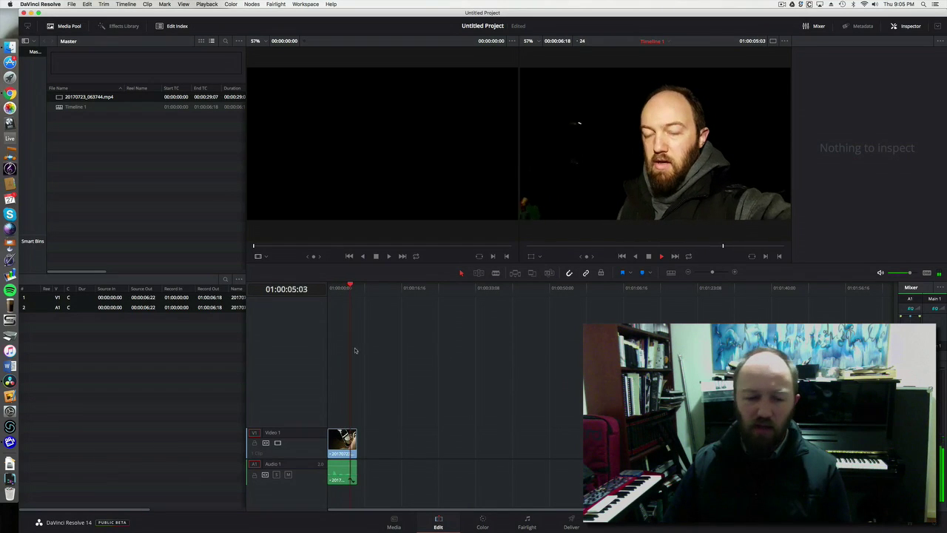
scroll(391, 363, up, 5)
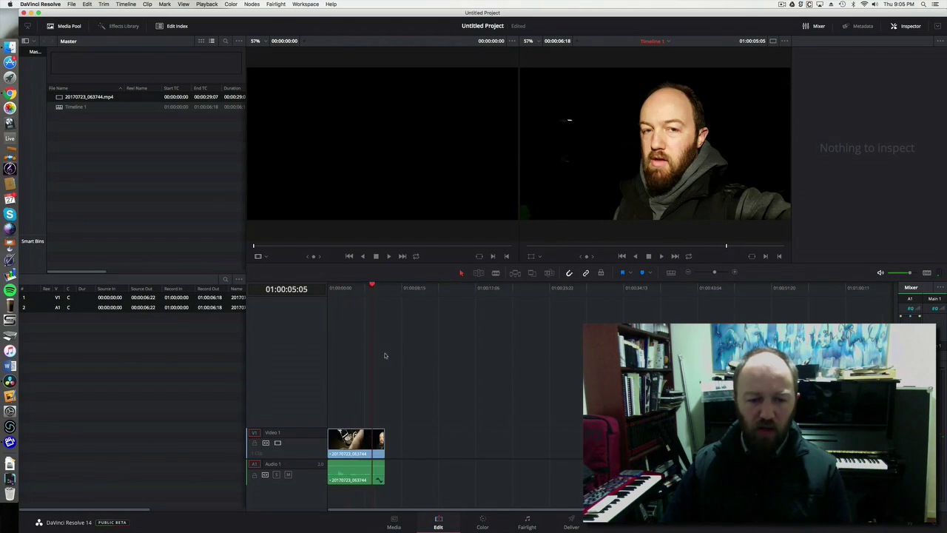
scroll(403, 381, up, 1)
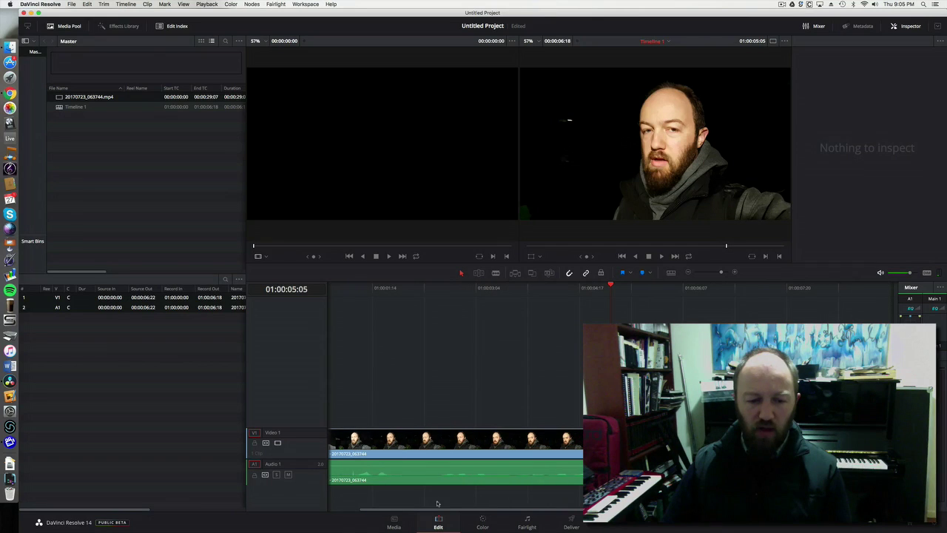
drag(437, 513, 373, 512)
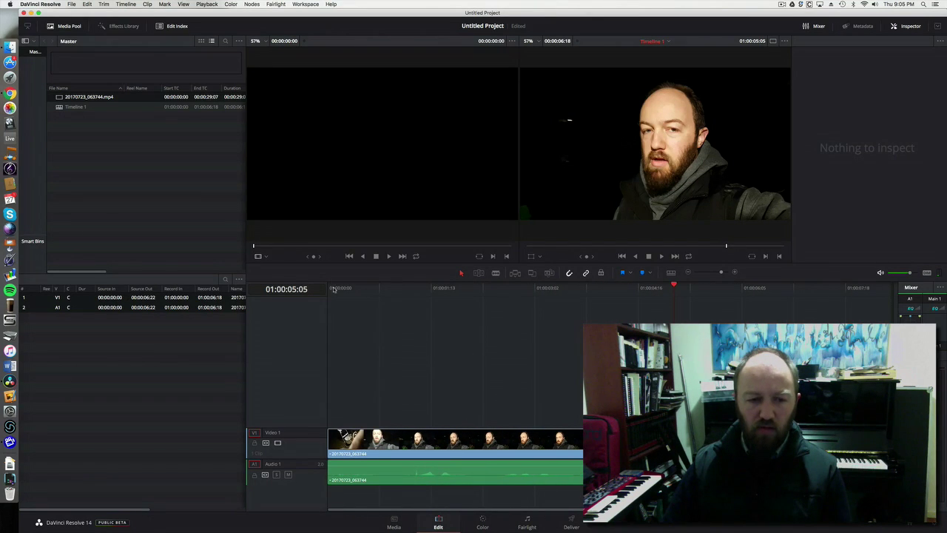
mouse_move(334, 290)
mouse_down()
mouse_move(368, 293)
mouse_move(335, 297)
mouse_up()
key(space)
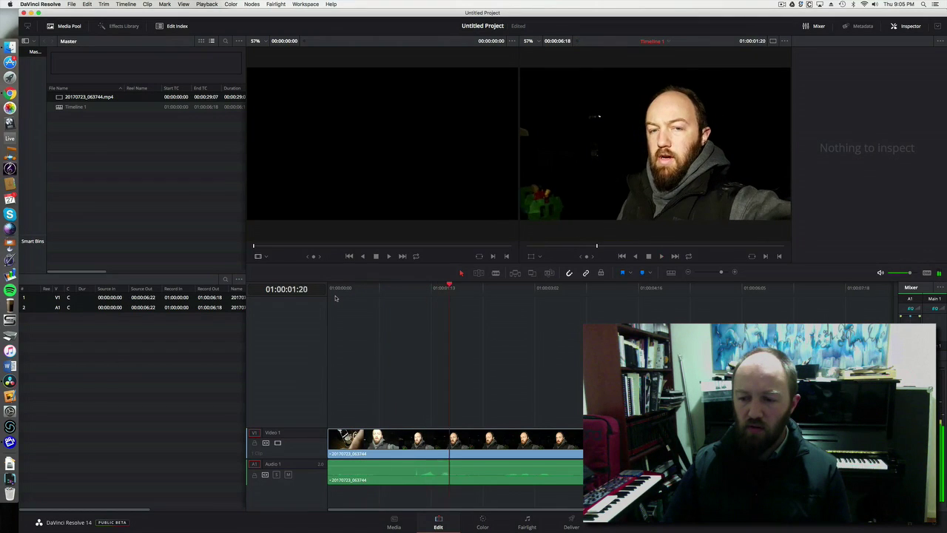
key(b)
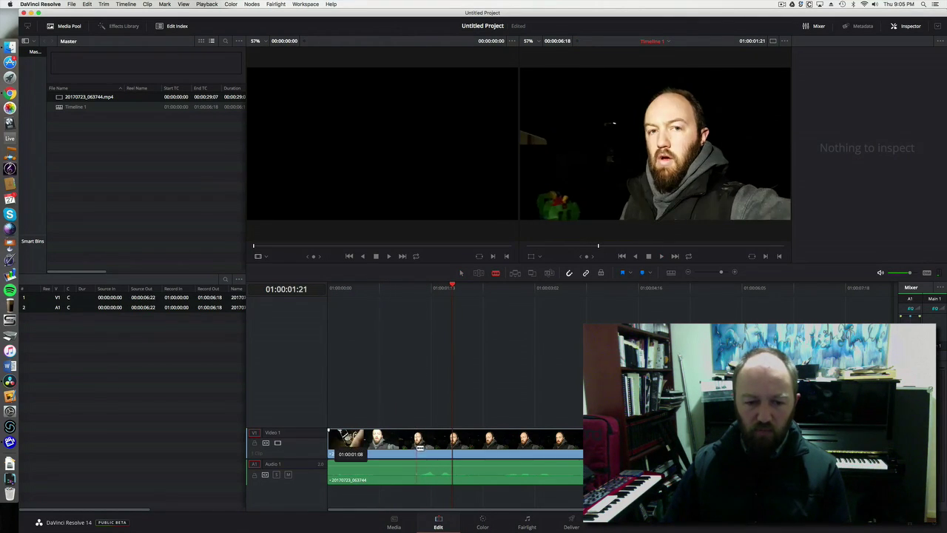
Step: Blade the clip at about 01:00:01:06 and 01:00:01:10 around the false start
click(411, 444)
key(space)
click(400, 289)
key(space)
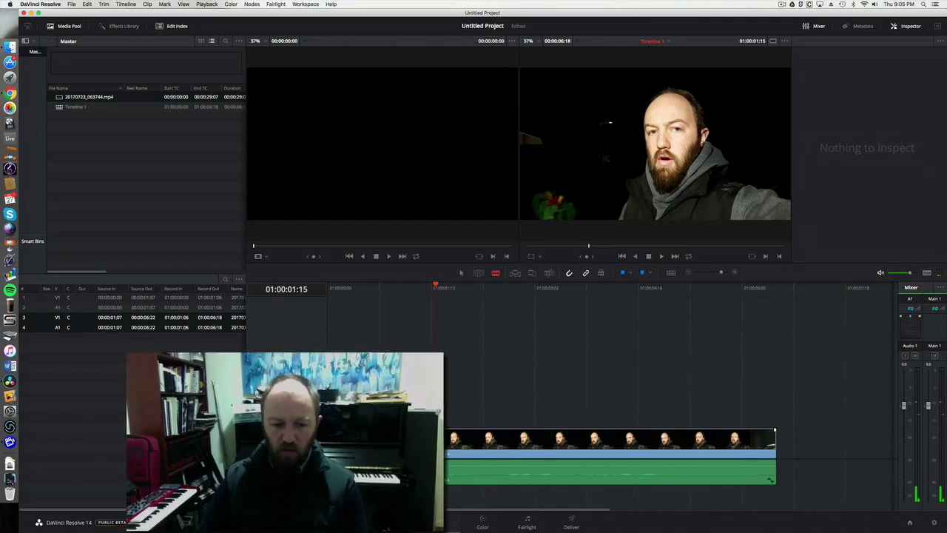
click(424, 453)
Step: Ripple-delete the two short opening pieces so the timeline ends at 01:00:05:08
key(a)
click(370, 444)
key(Delete)
click(333, 444)
key(Delete)
Step: Play back the trimmed opening from the start, then go to the Fairlight page
key(Home)
key(space)
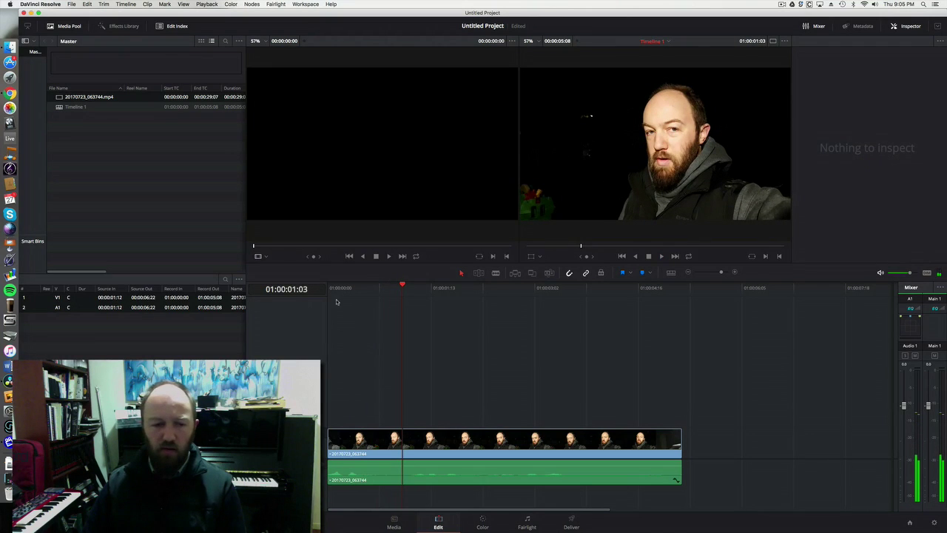
key(Home)
key(space)
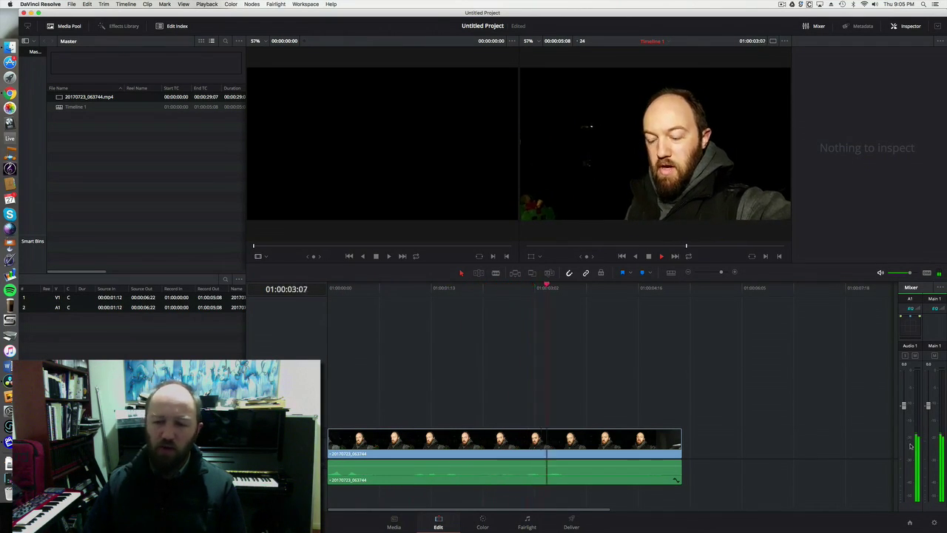
key(space)
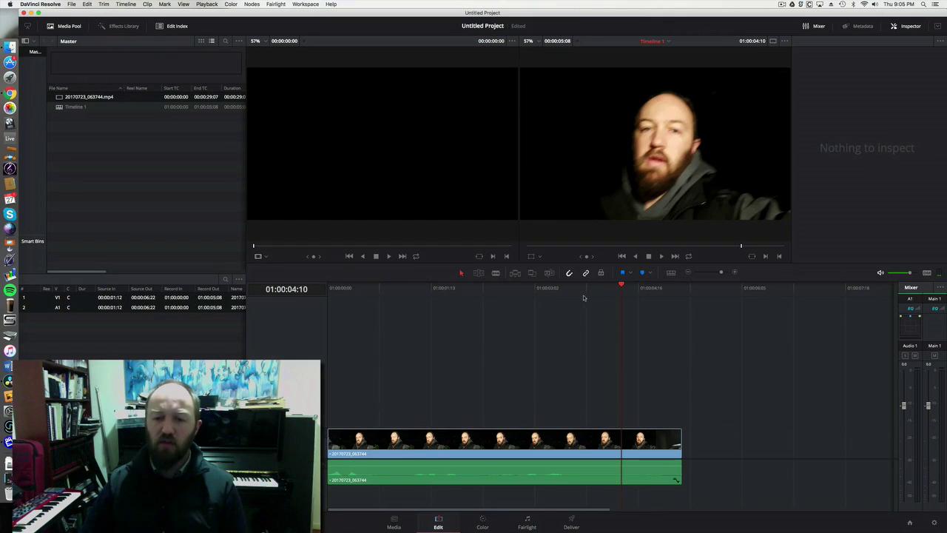
drag(582, 297, 302, 286)
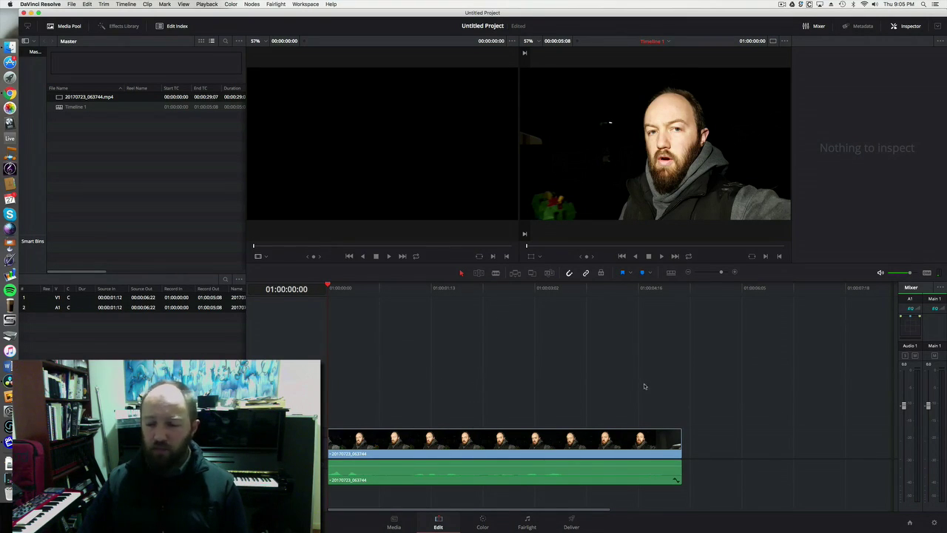
click(528, 524)
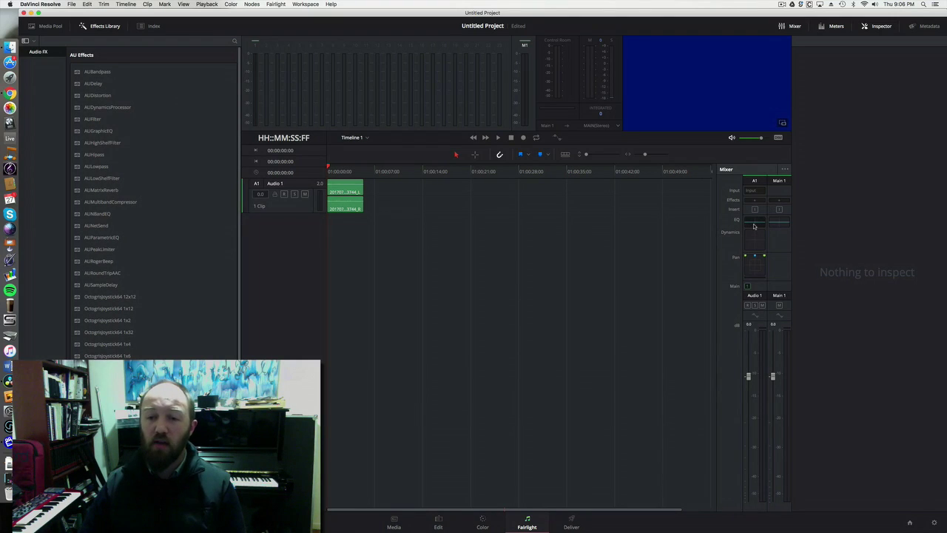
Step: Turn on Band 1 of Audio 1's equalizer as a low cut at 194 Hz
double_click(755, 222)
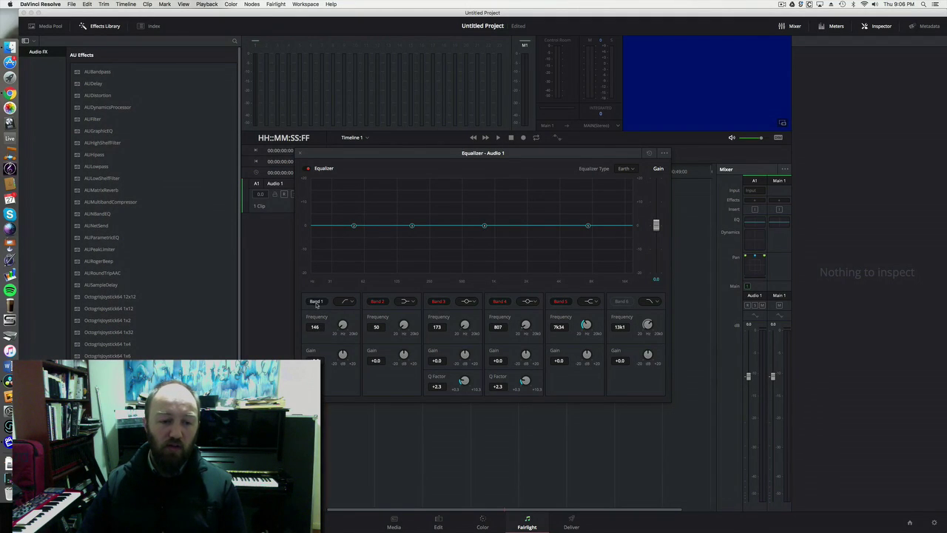
click(316, 302)
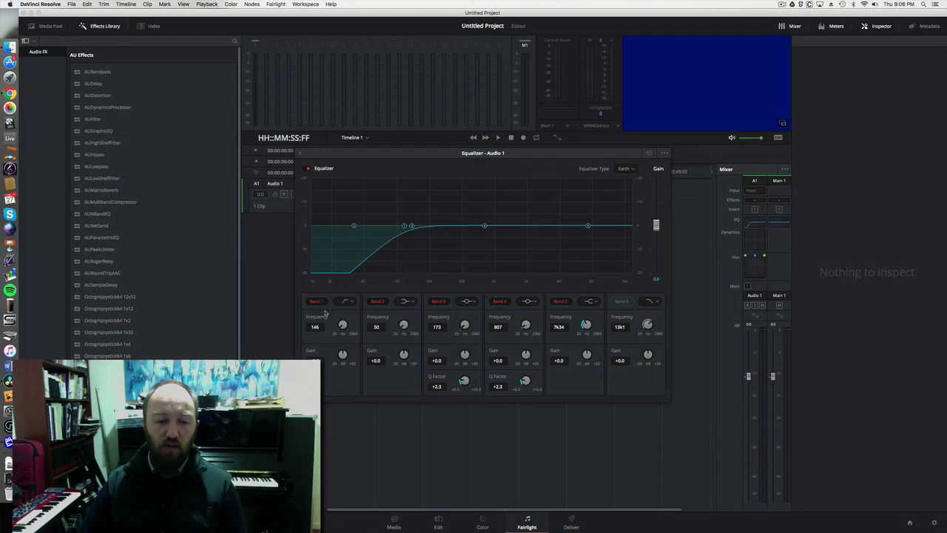
scroll(318, 329, up, 3)
scroll(319, 330, down, 3)
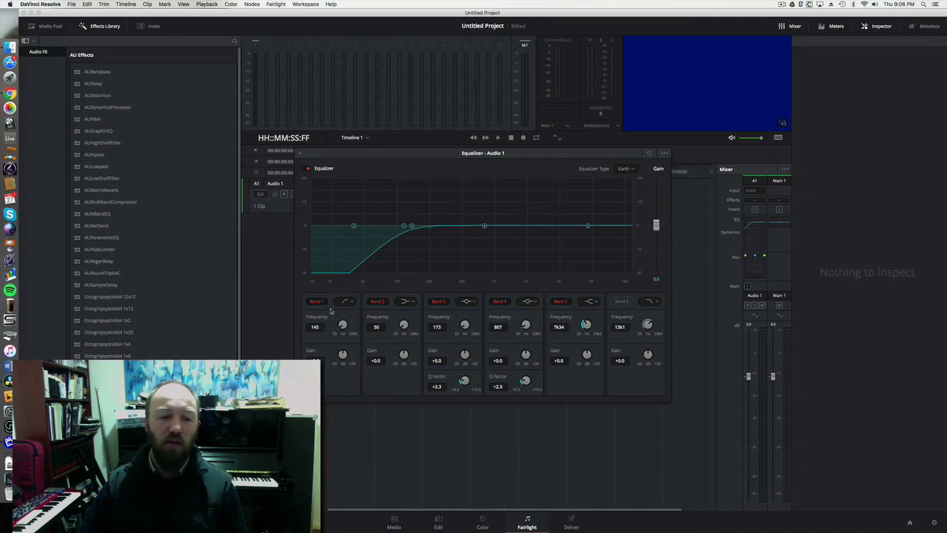
scroll(318, 330, up, 3)
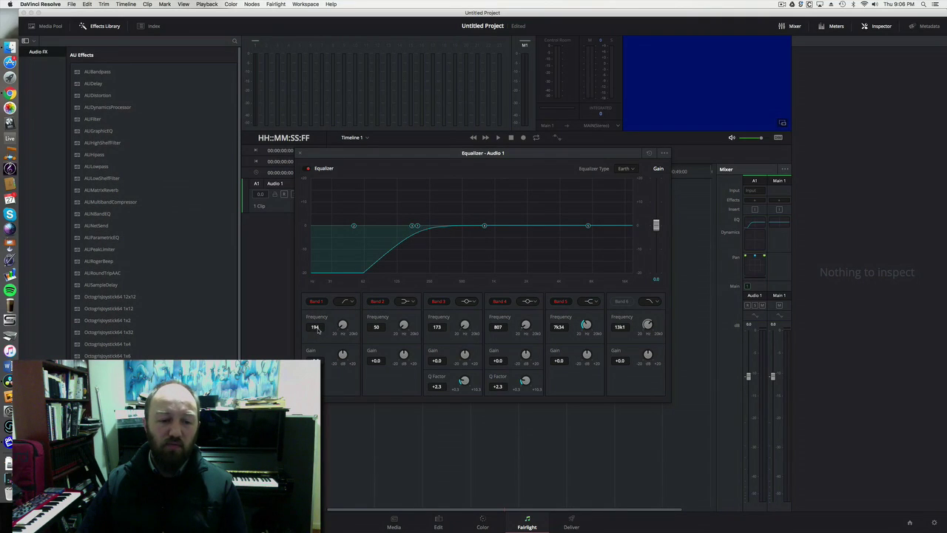
scroll(319, 330, down, 3)
scroll(320, 330, up, 3)
scroll(320, 330, down, 3)
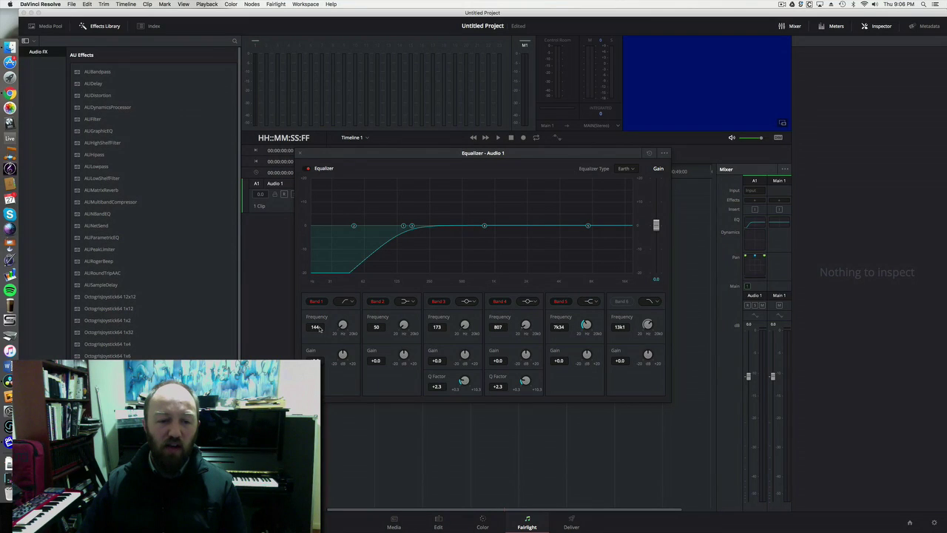
scroll(320, 330, up, 3)
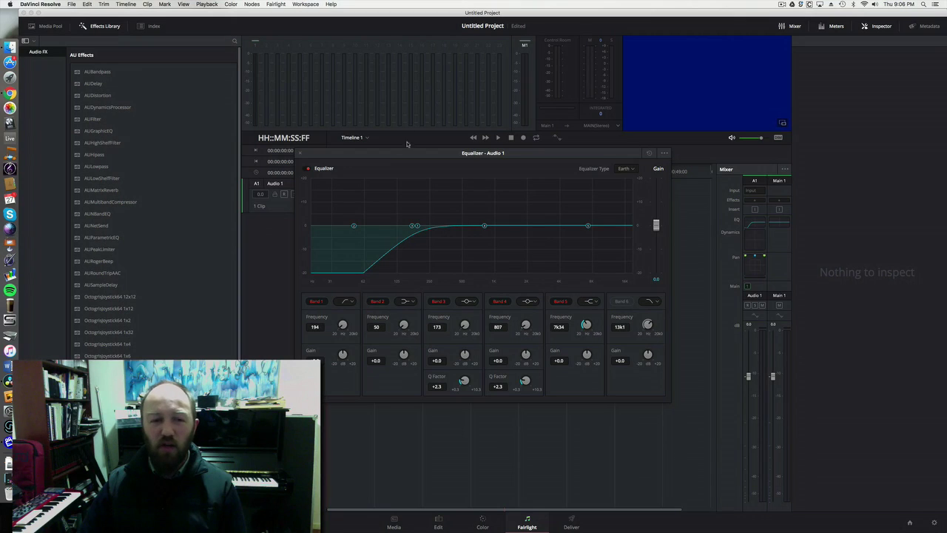
drag(409, 153, 621, 220)
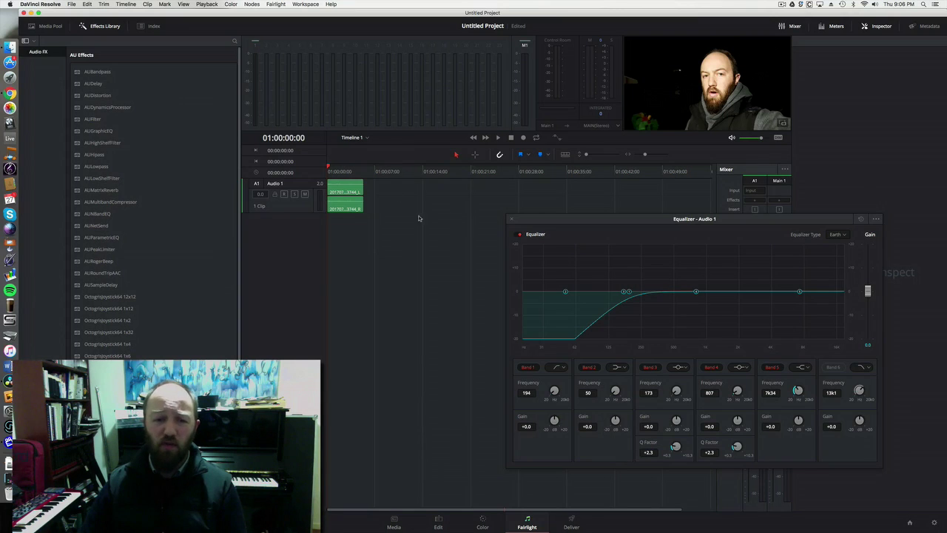
Step: Tune Band 1's low-cut frequency while listening, settling around 172 Hz
key(space)
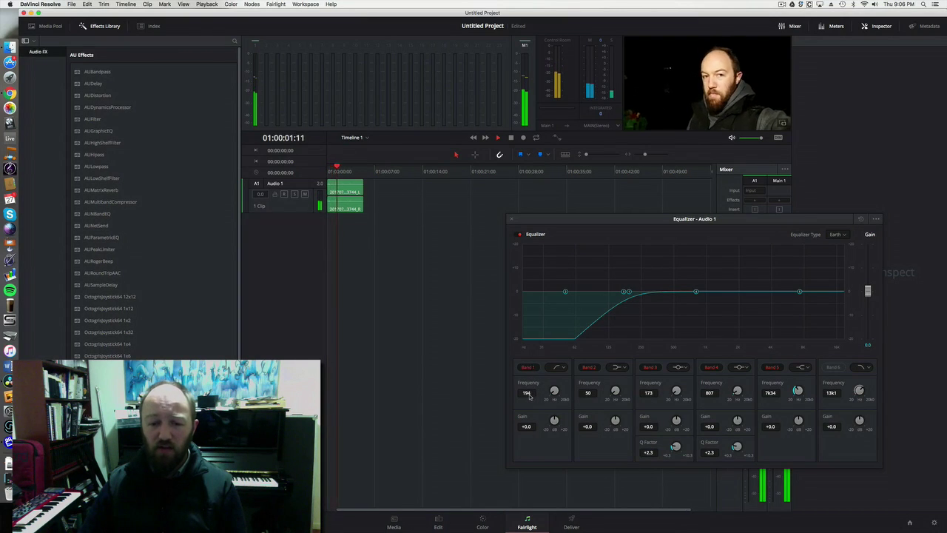
drag(526, 392, 542, 395)
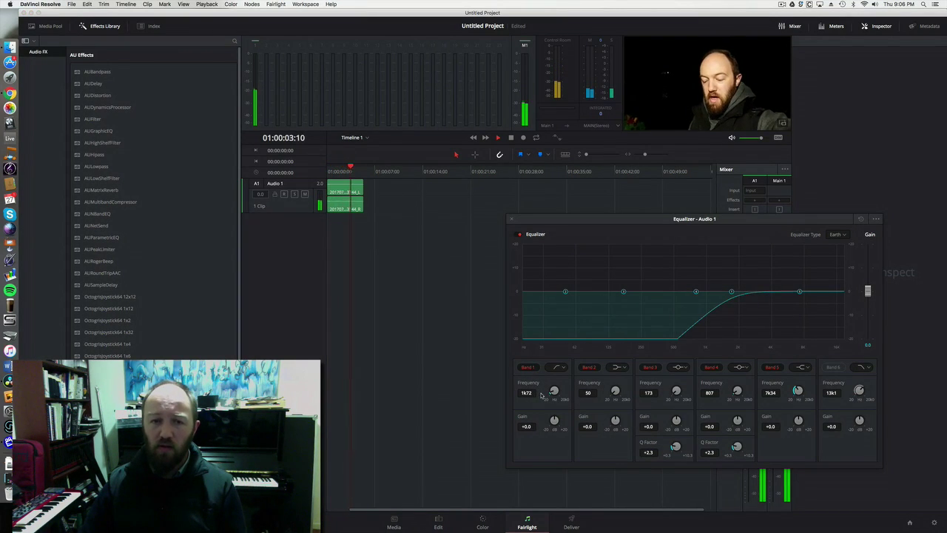
key(space)
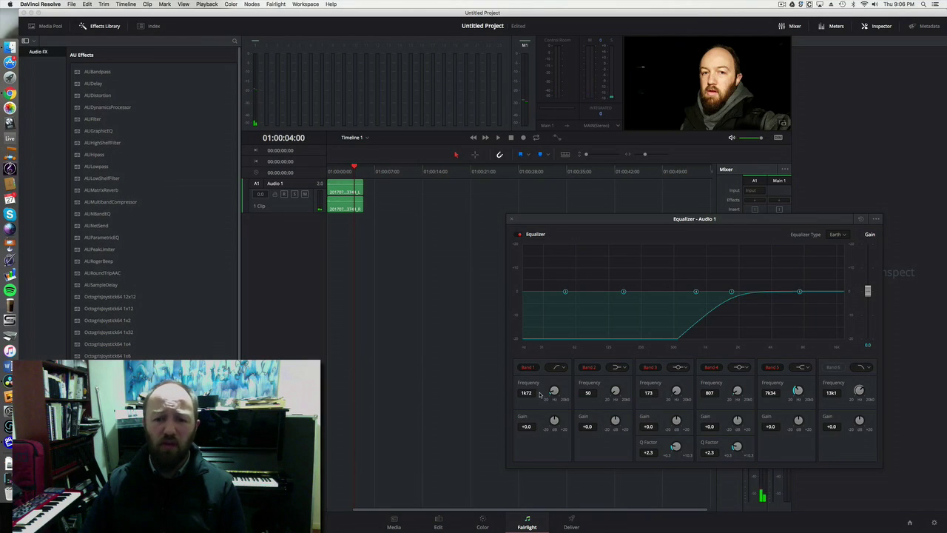
key(space)
drag(536, 393, 368, 247)
click(339, 171)
key(space)
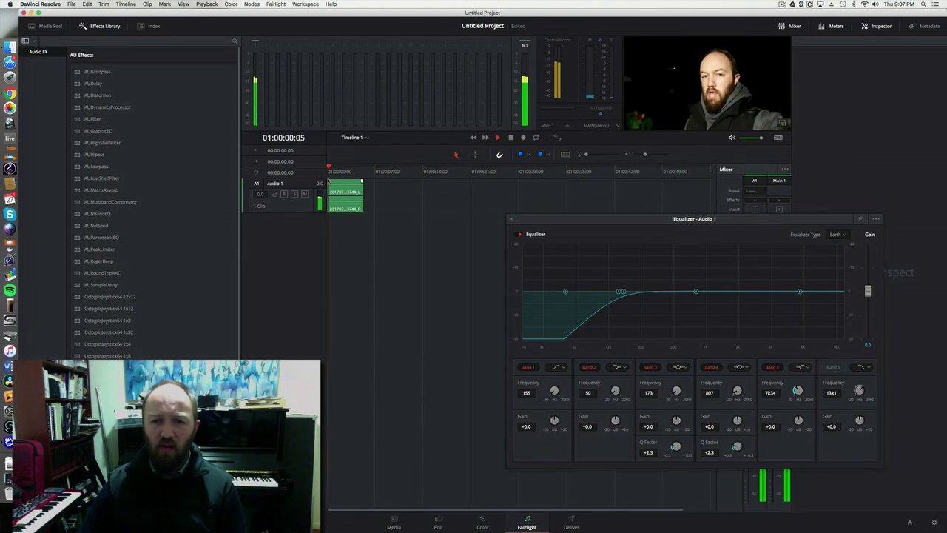
drag(527, 384, 527, 395)
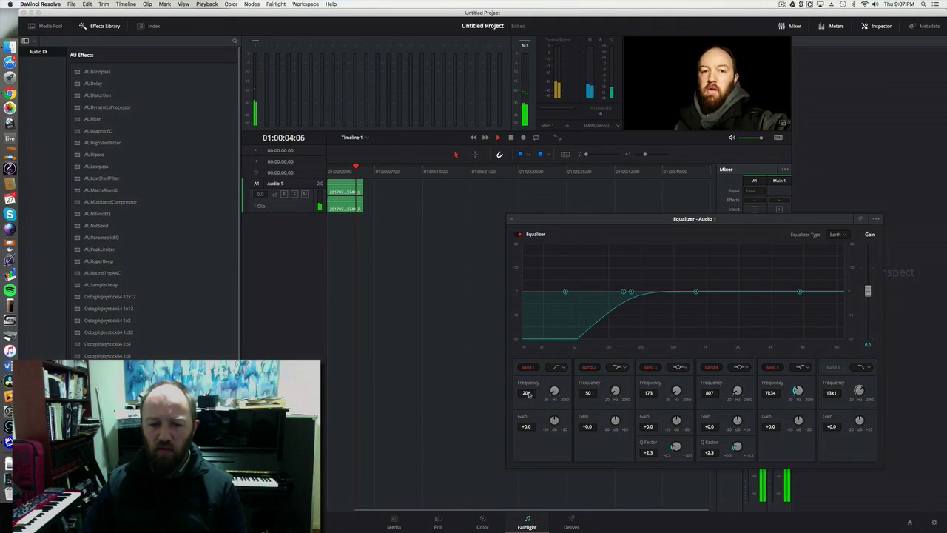
key(space)
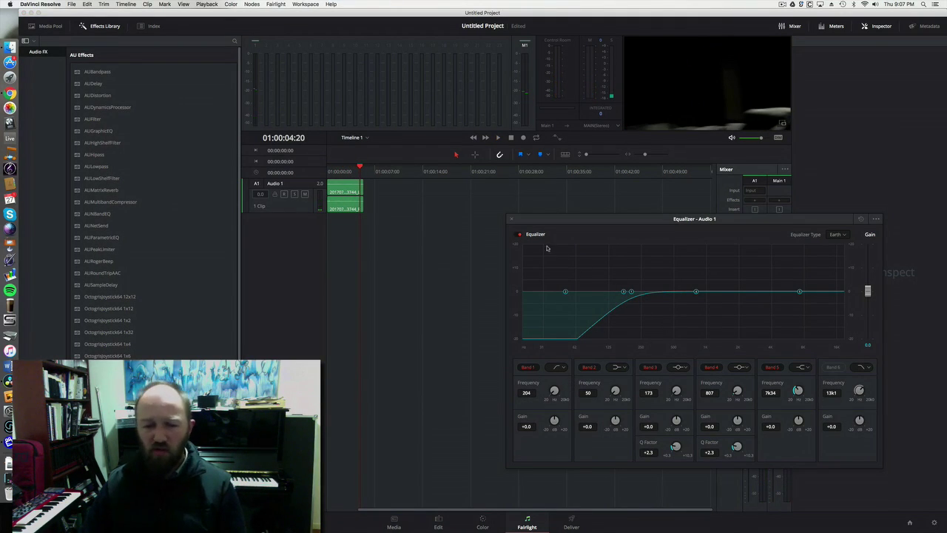
drag(687, 217, 569, 231)
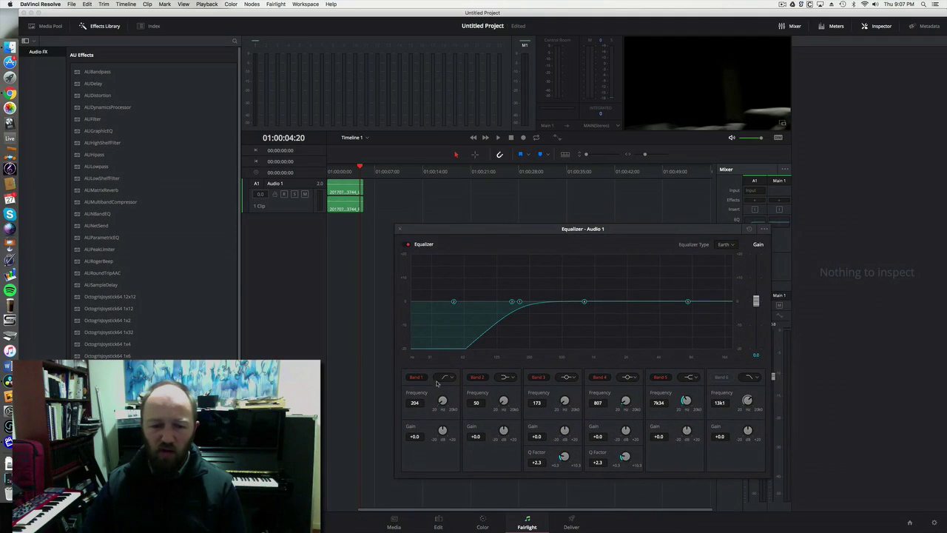
drag(415, 404, 402, 405)
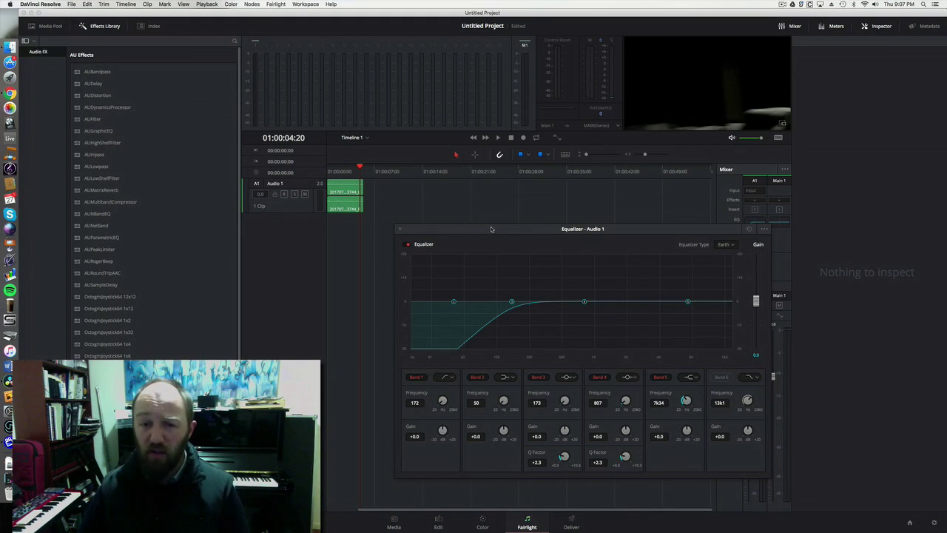
Step: Enable Audio 1's compressor with a -21.8 dB threshold and 2.0:1 ratio
click(400, 229)
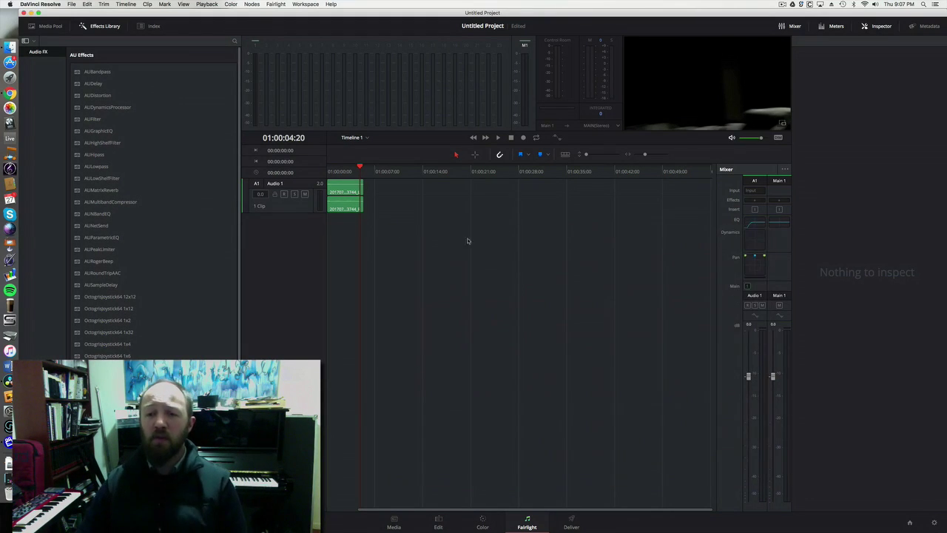
double_click(753, 239)
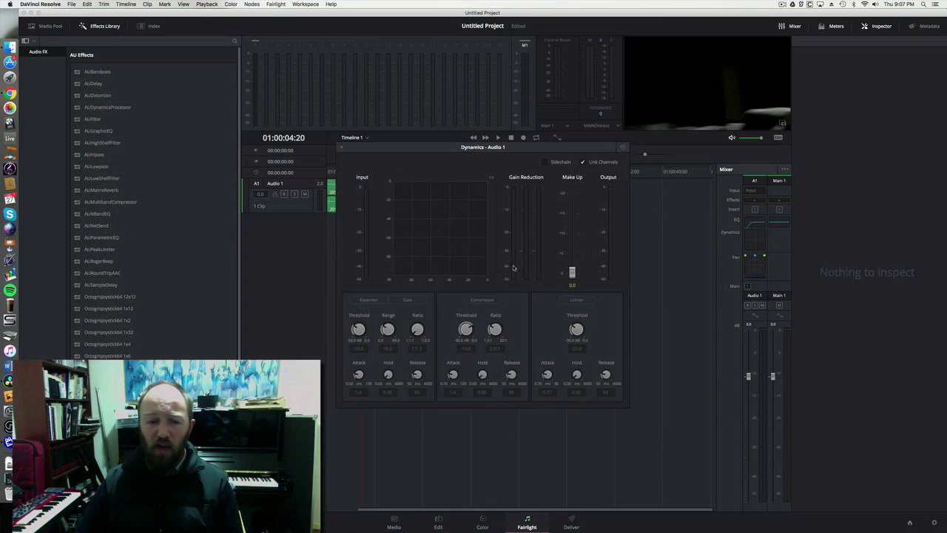
click(482, 299)
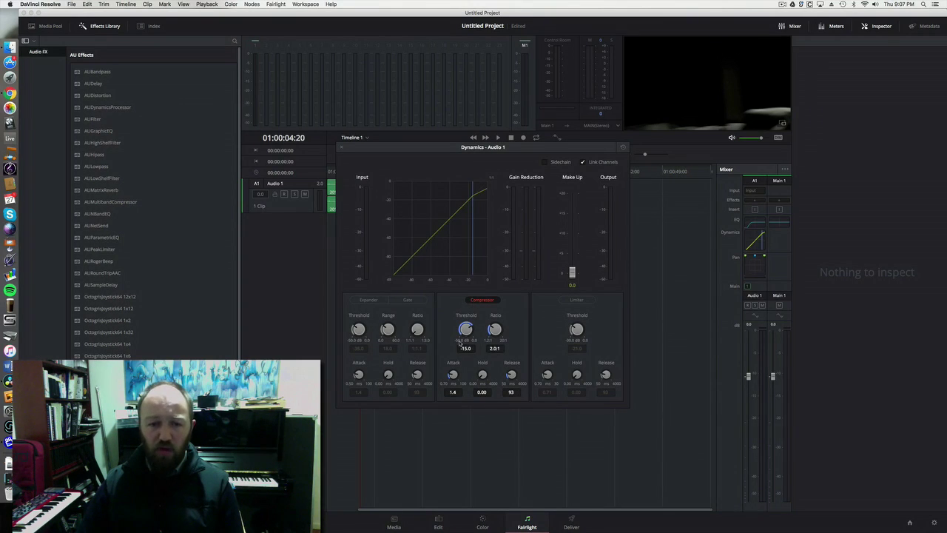
drag(468, 337, 468, 354)
key(space)
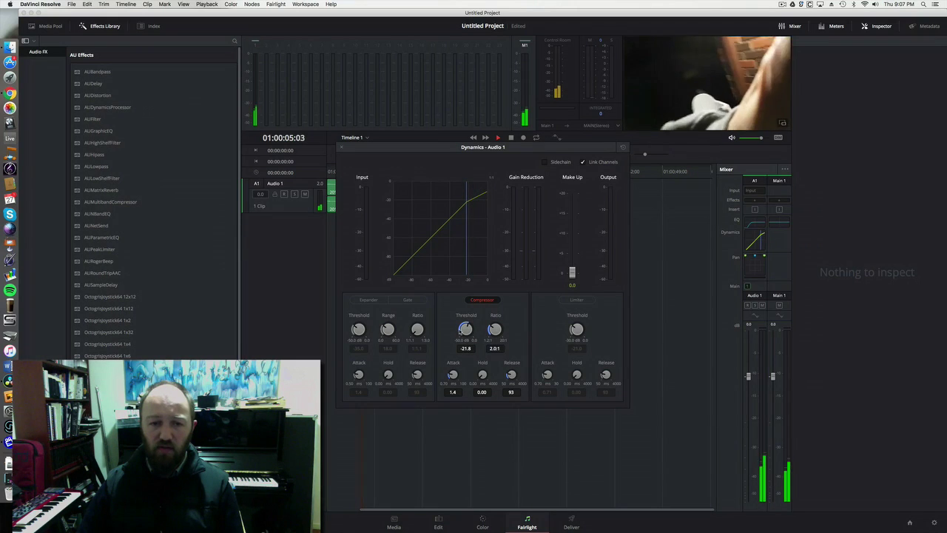
key(space)
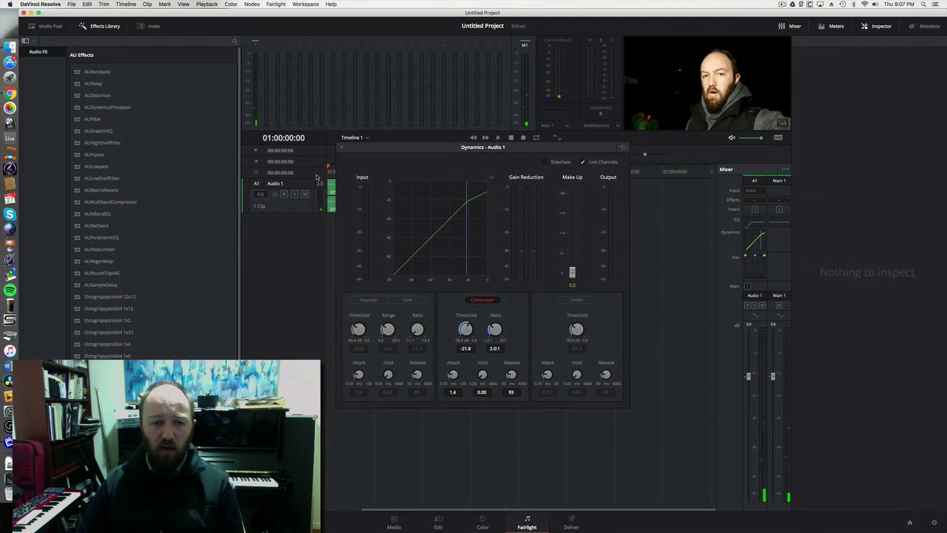
Step: Raise the compressor make-up gain to about 9.4 dB and replay from the start
drag(441, 152, 528, 208)
key(space)
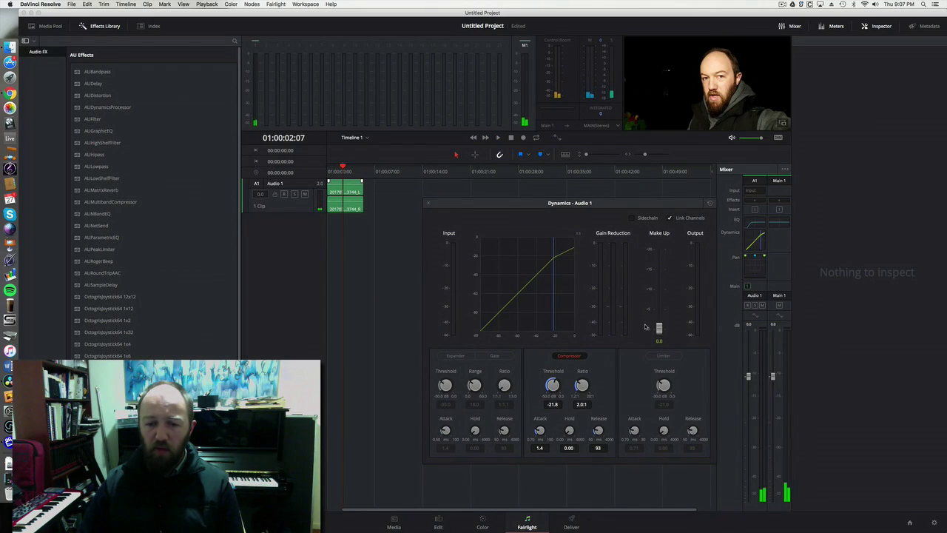
drag(658, 328, 660, 291)
drag(342, 172, 330, 174)
key(space)
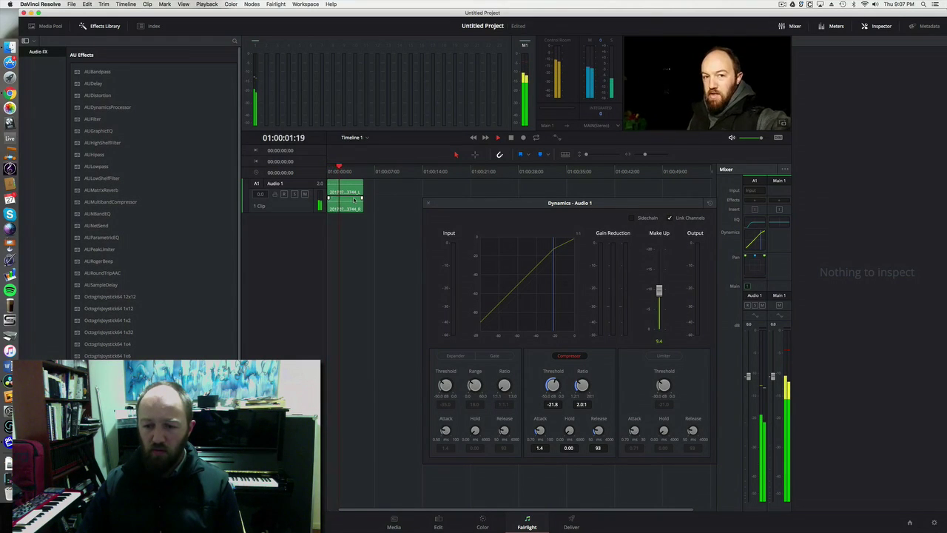
key(space)
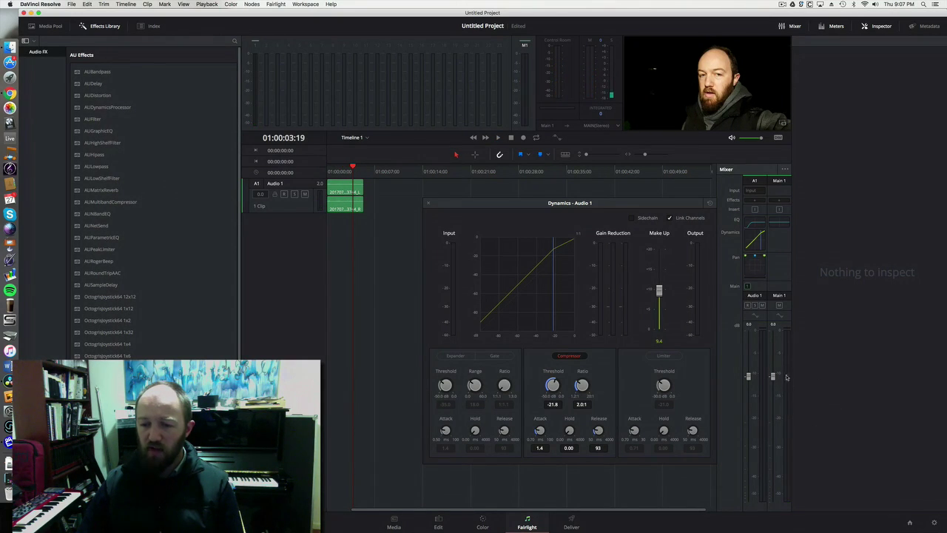
key(Home)
key(space)
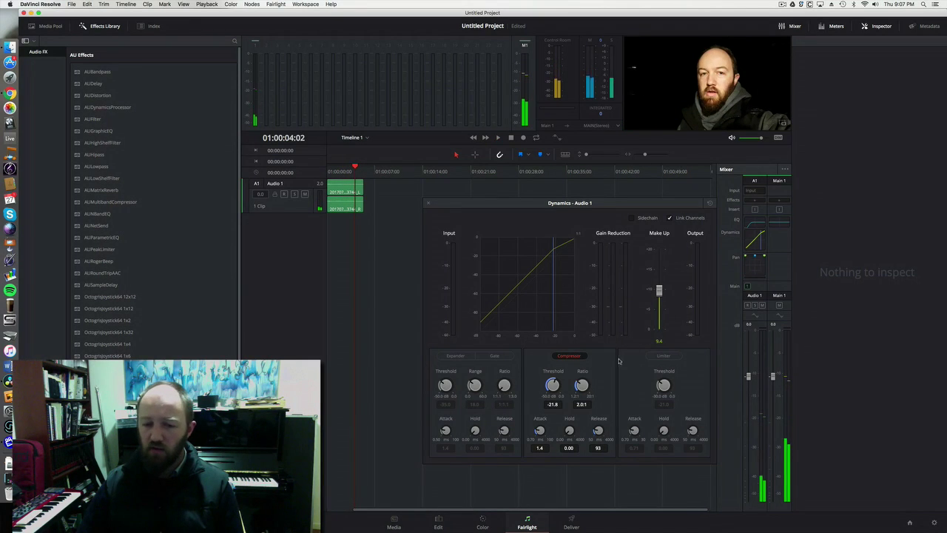
Step: Set the Audio 1 compressor ratio to 2.7:1 and make-up gain to about 12 dB, replaying to check
drag(661, 293, 661, 292)
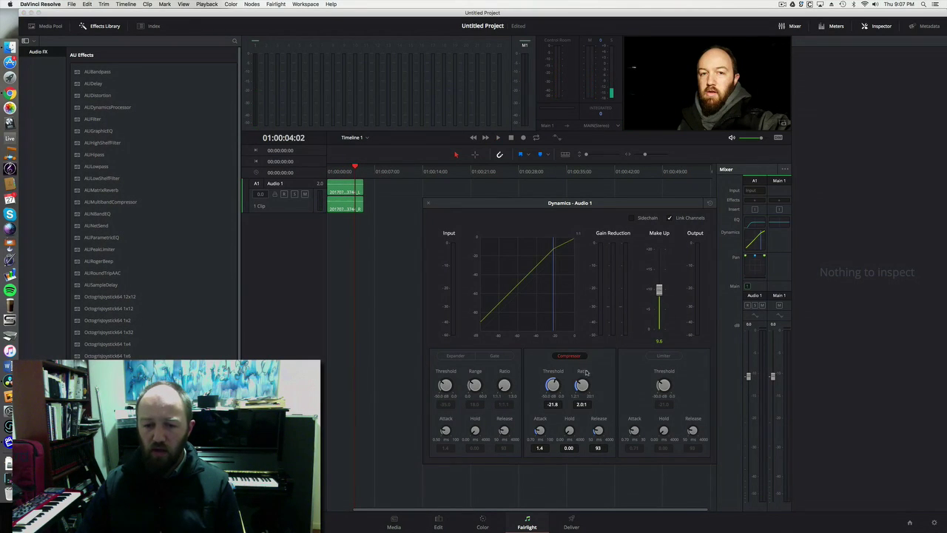
drag(582, 385, 583, 382)
key(space)
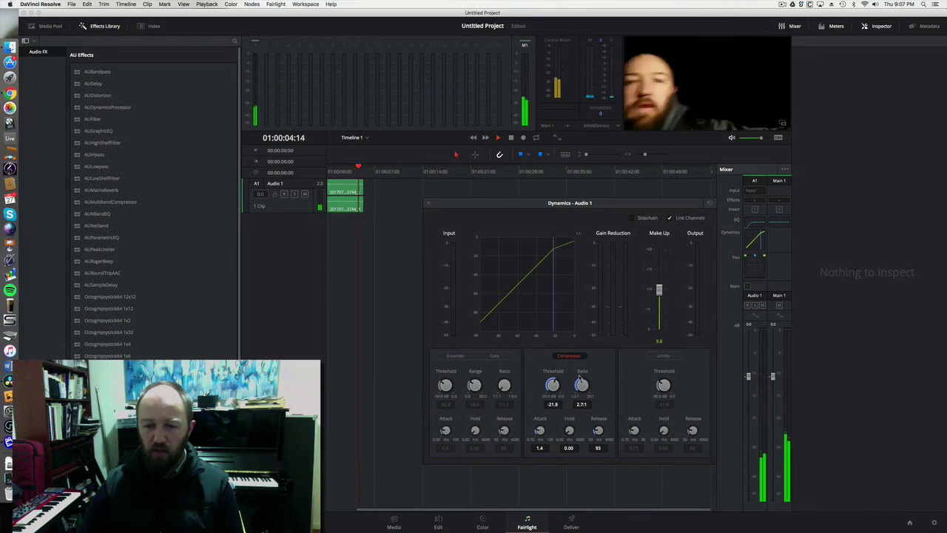
drag(405, 181, 330, 184)
key(space)
drag(659, 290, 660, 284)
key(space)
drag(354, 182, 326, 182)
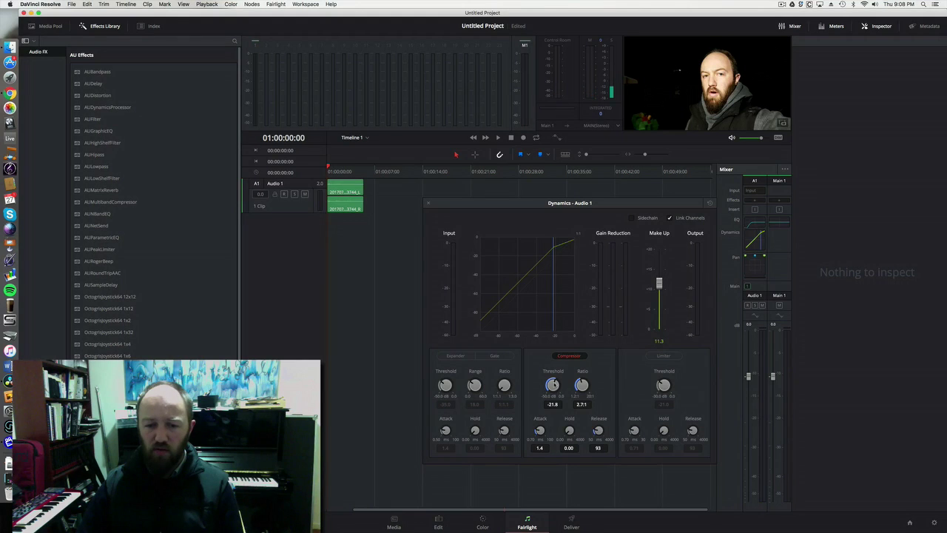
Step: Lower the threshold to -41.9 dB and push make-up gain to 18.6 dB, replaying from the start
drag(552, 384, 506, 430)
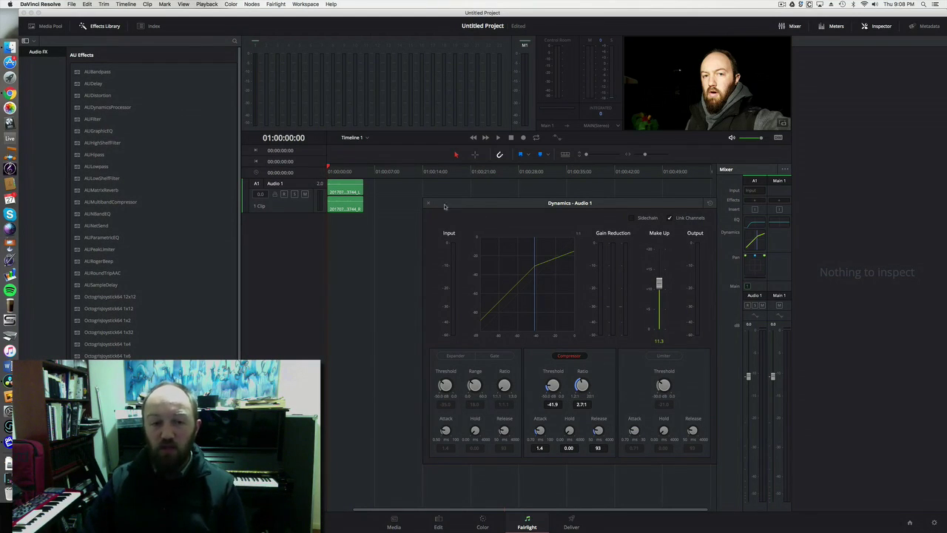
key(space)
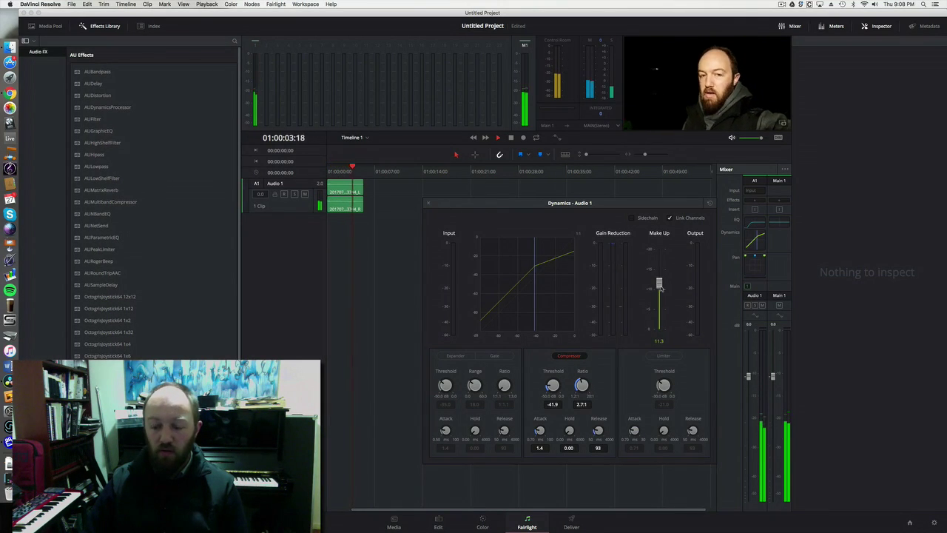
drag(660, 288, 659, 253)
key(Home)
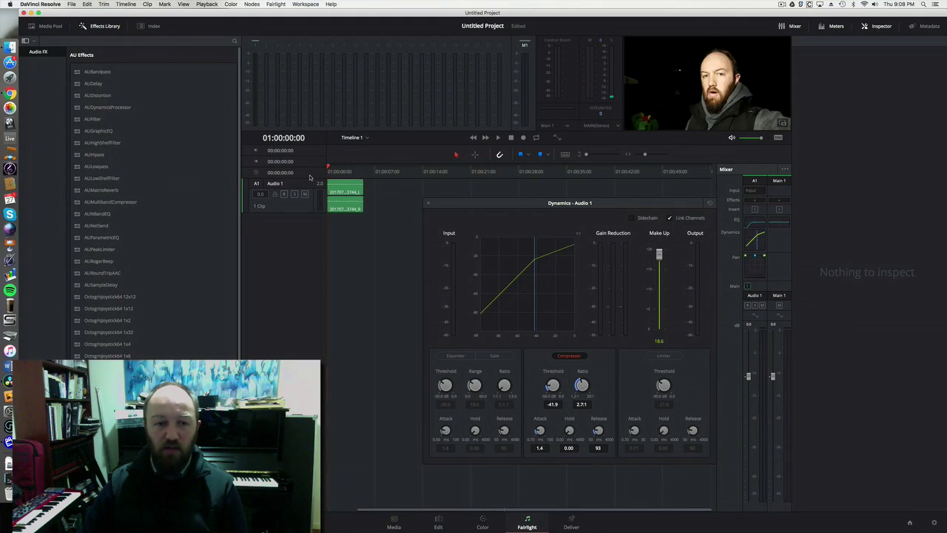
key(space)
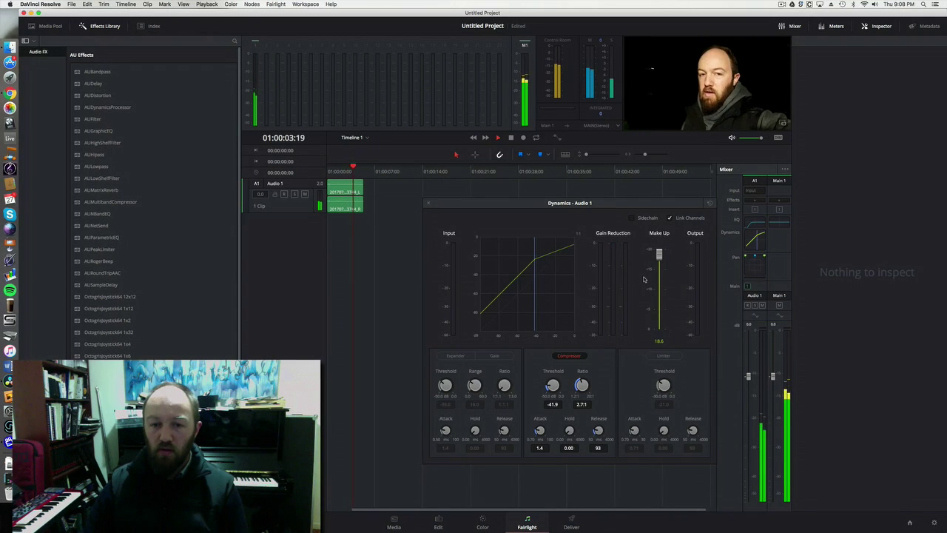
key(space)
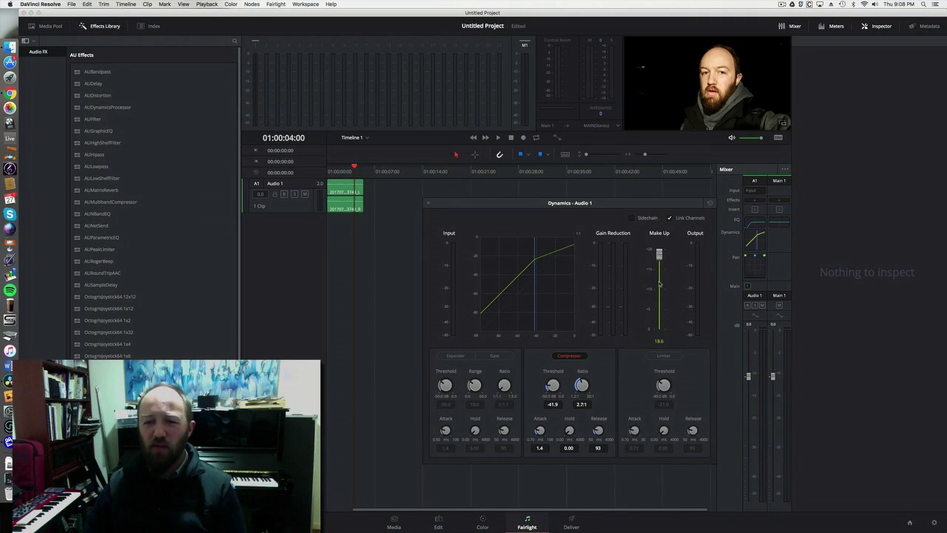
Step: Drop Audio 1's make-up gain to 10.5 dB, replay to check, and close the Dynamics window
drag(659, 255, 658, 287)
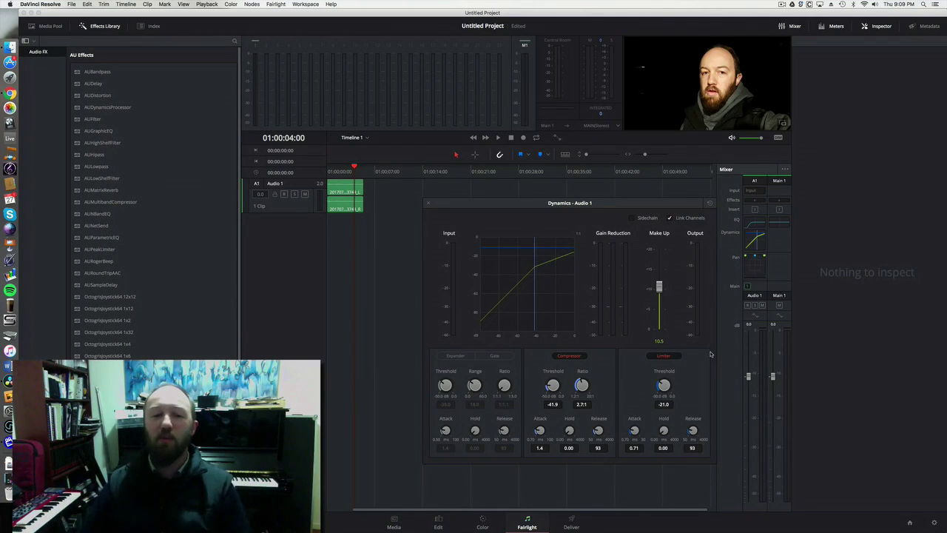
click(332, 171)
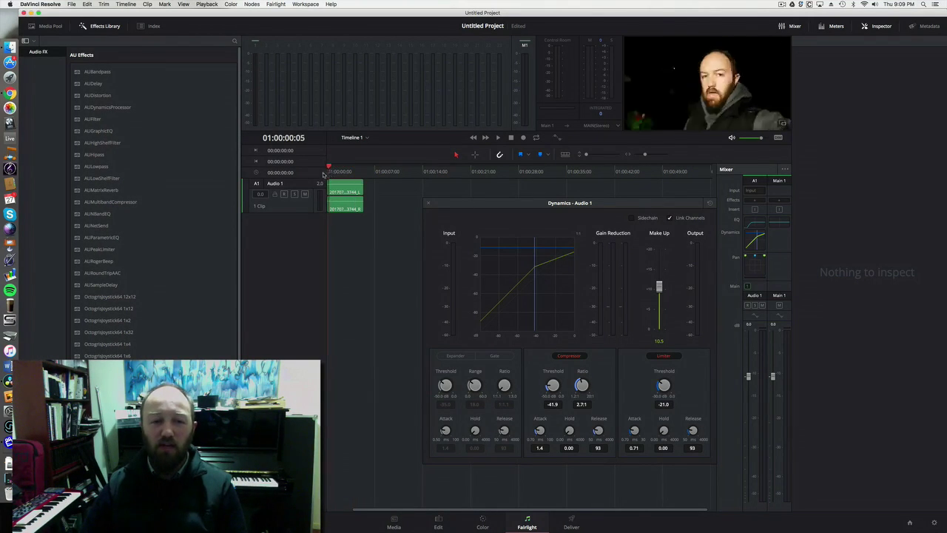
key(space)
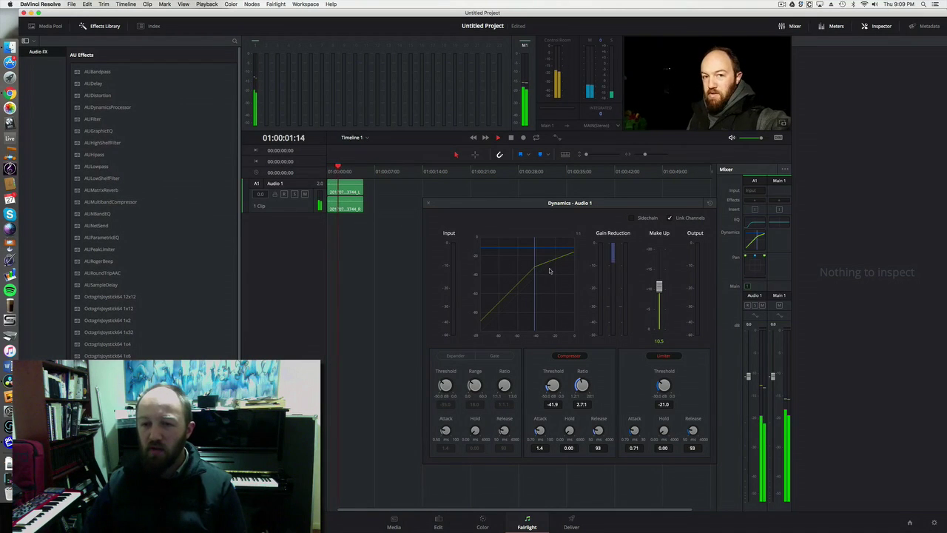
key(space)
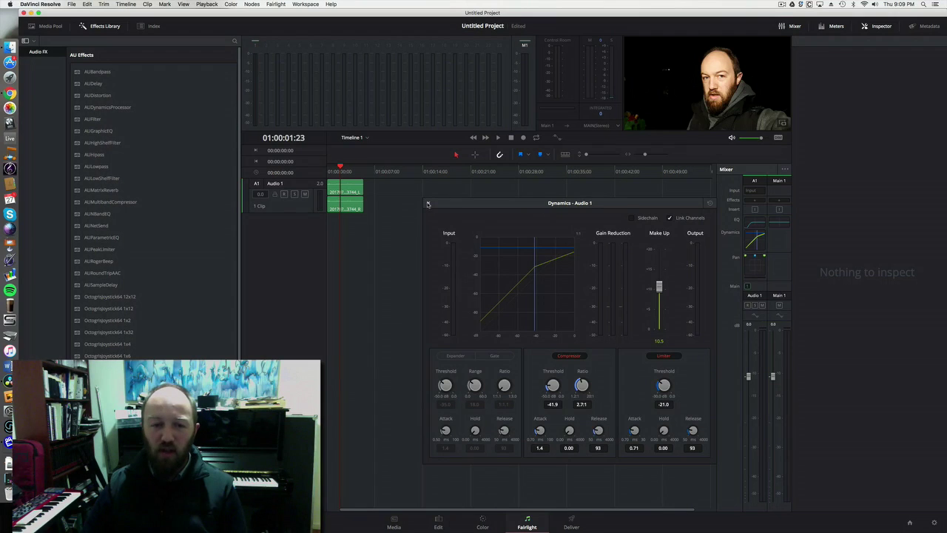
click(428, 204)
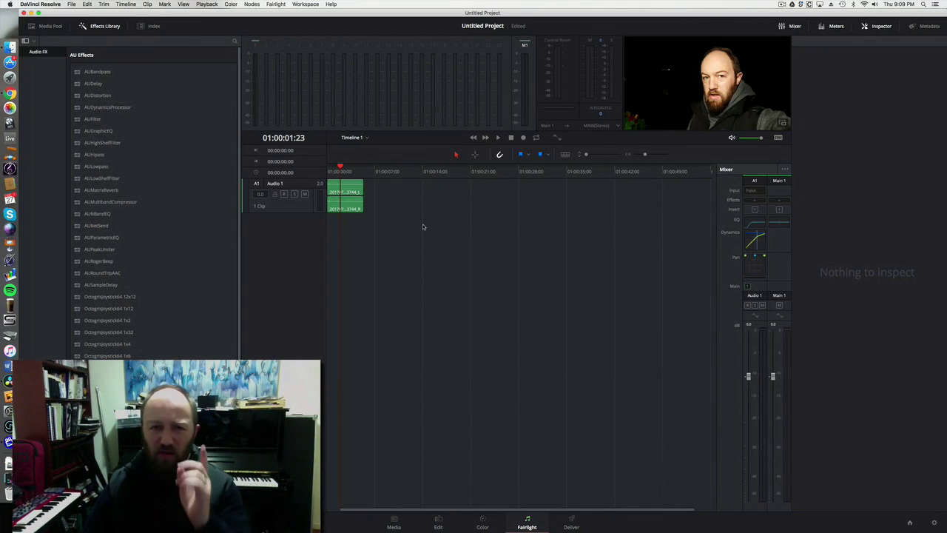
Step: Open the HBW Template project from the Project Manager without saving the Untitled Project
click(910, 523)
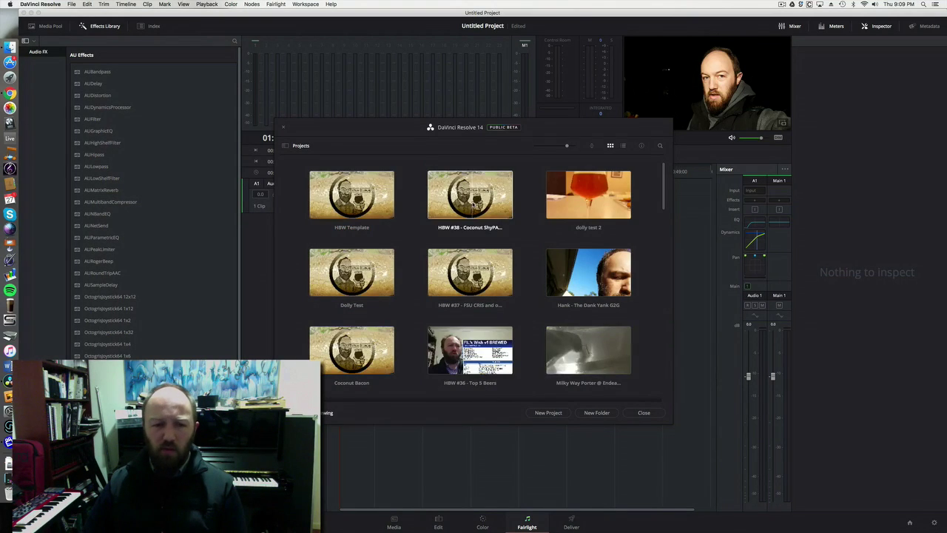
double_click(356, 230)
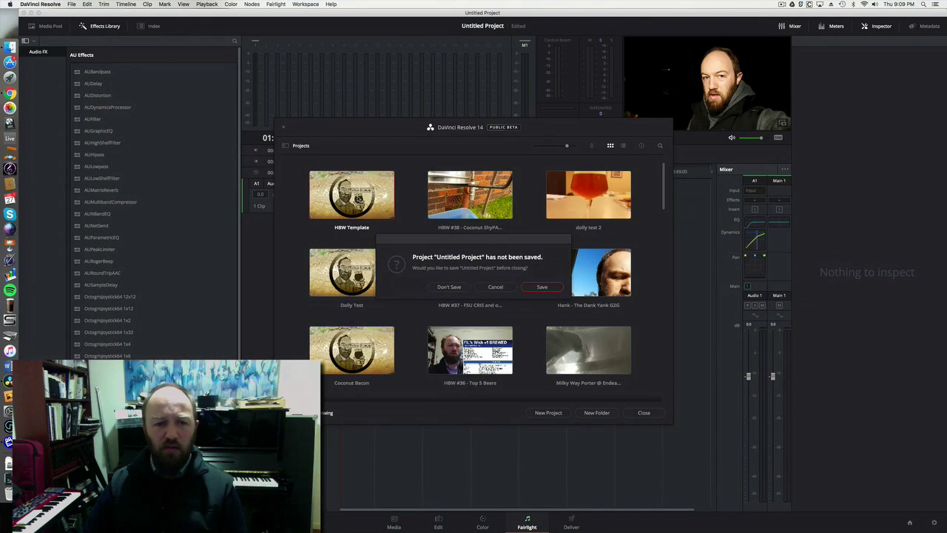
click(450, 287)
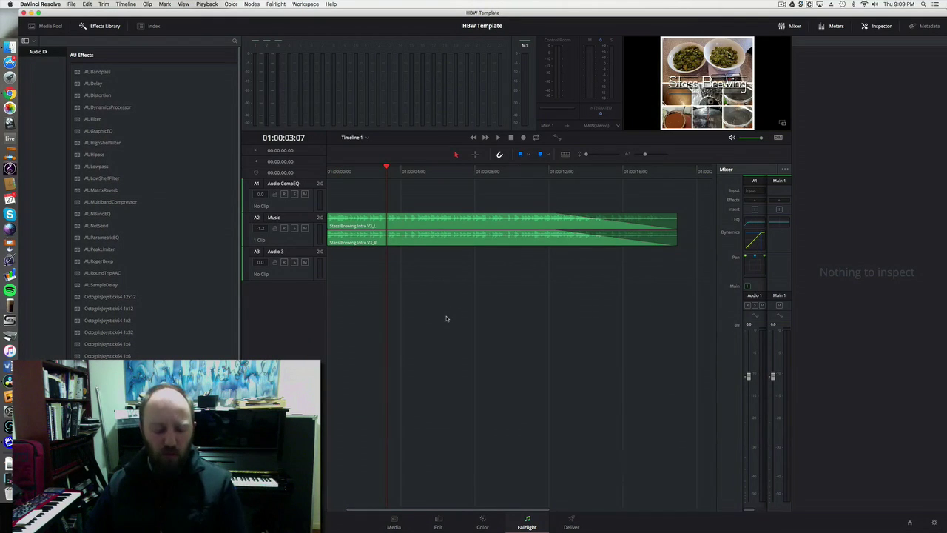
Step: Switch to the Edit page and preview the HBW Template's Stass Brewing intro from the start
scroll(448, 311, down, 5)
click(439, 518)
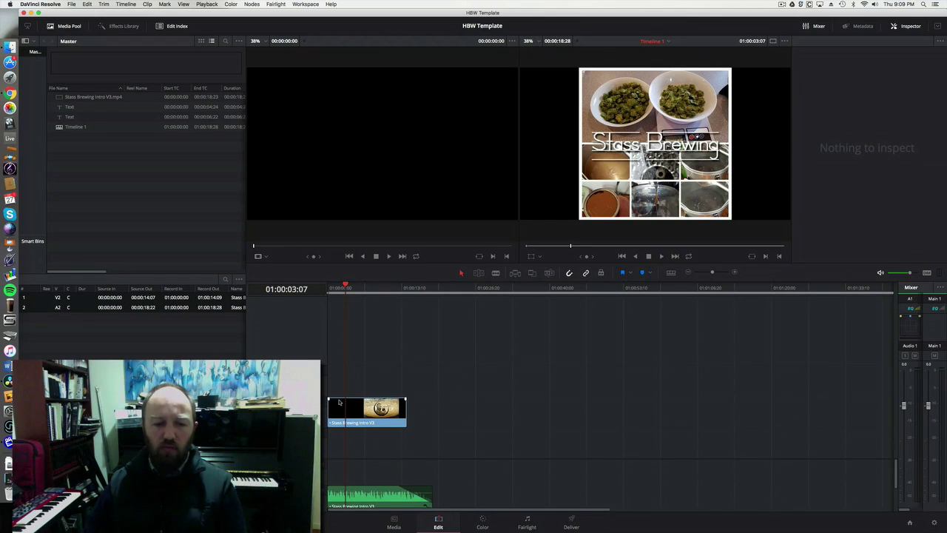
drag(347, 294, 323, 290)
key(XF86AudioRaiseVolume)
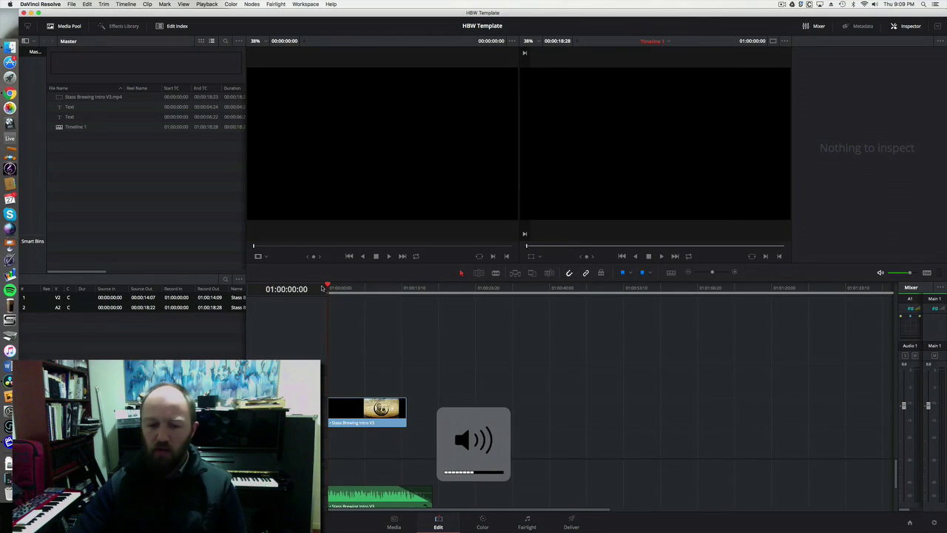
key(space)
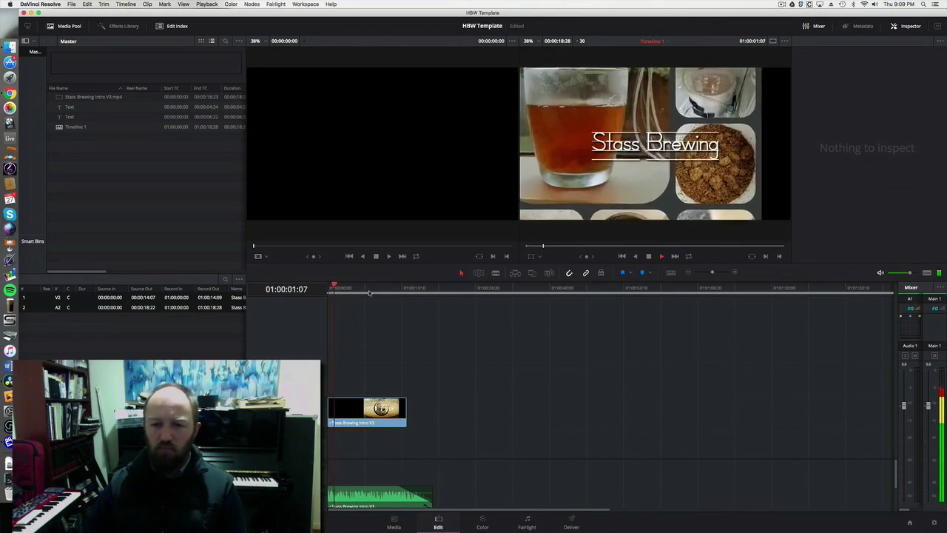
key(space)
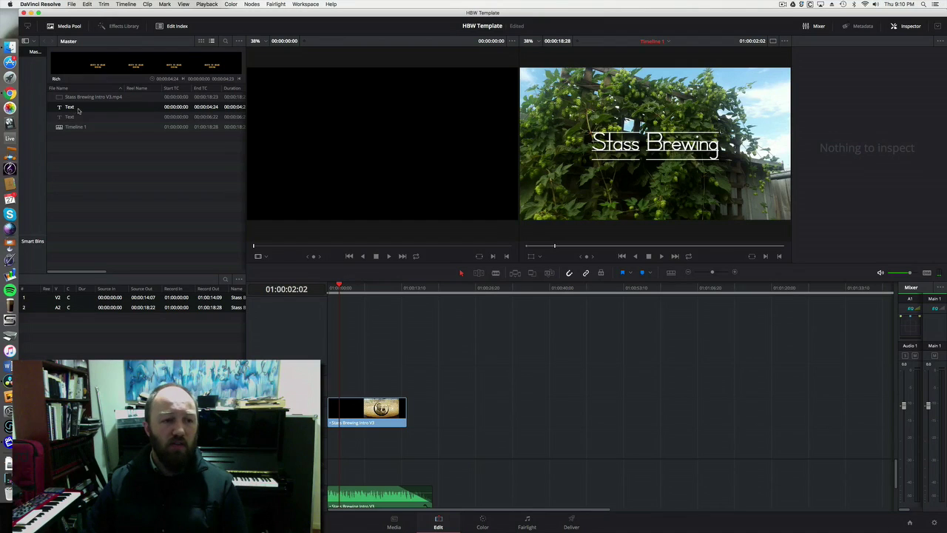
Step: Add the Text title on a new V3 track and place GRAIN TO GLASS COMING over the logo
click(99, 77)
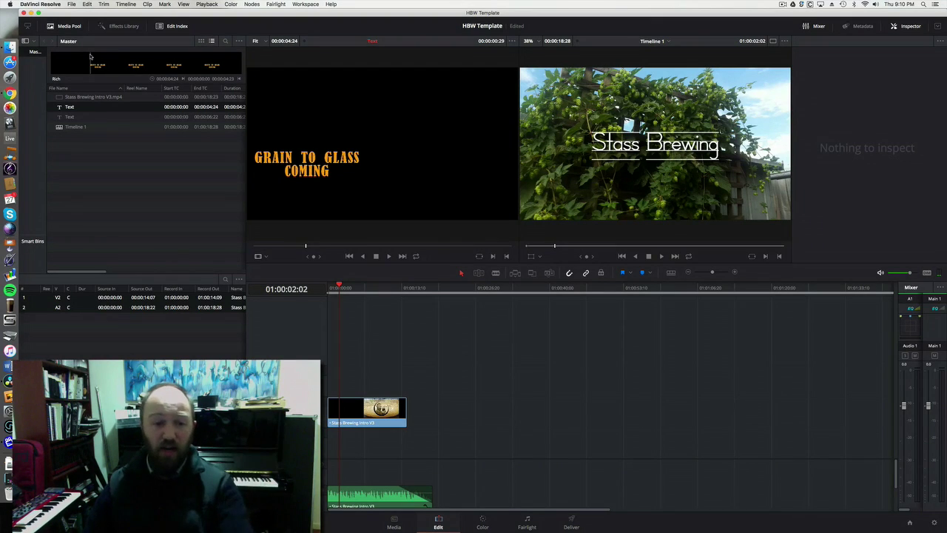
drag(85, 109, 393, 379)
drag(381, 283, 393, 289)
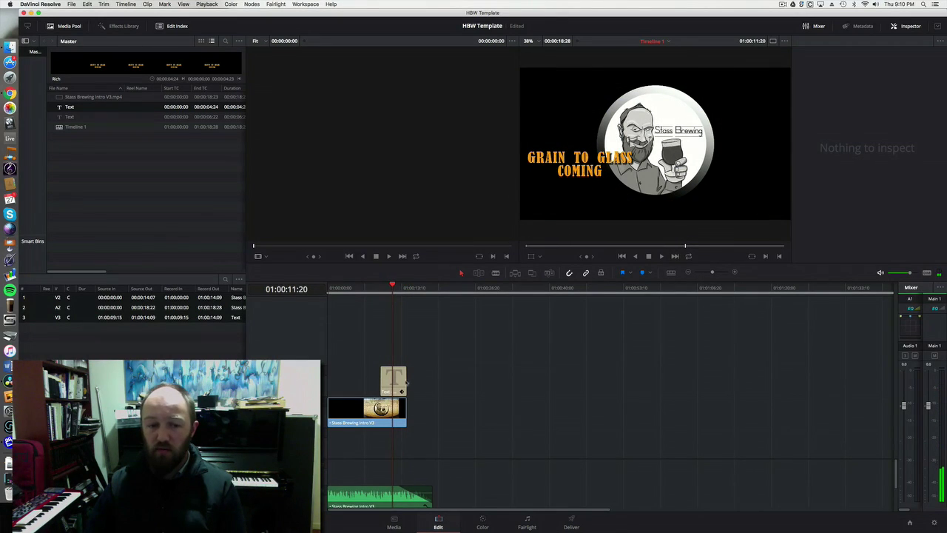
click(400, 389)
drag(581, 174, 722, 93)
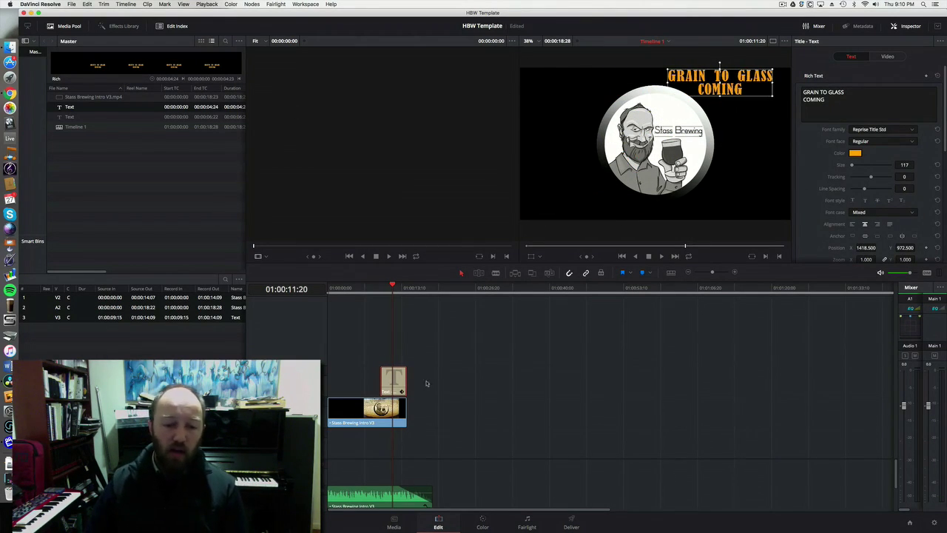
Step: Lengthen the GRAIN TO GLASS COMING title clip, then delete it from the timeline
drag(406, 385, 514, 385)
click(471, 379)
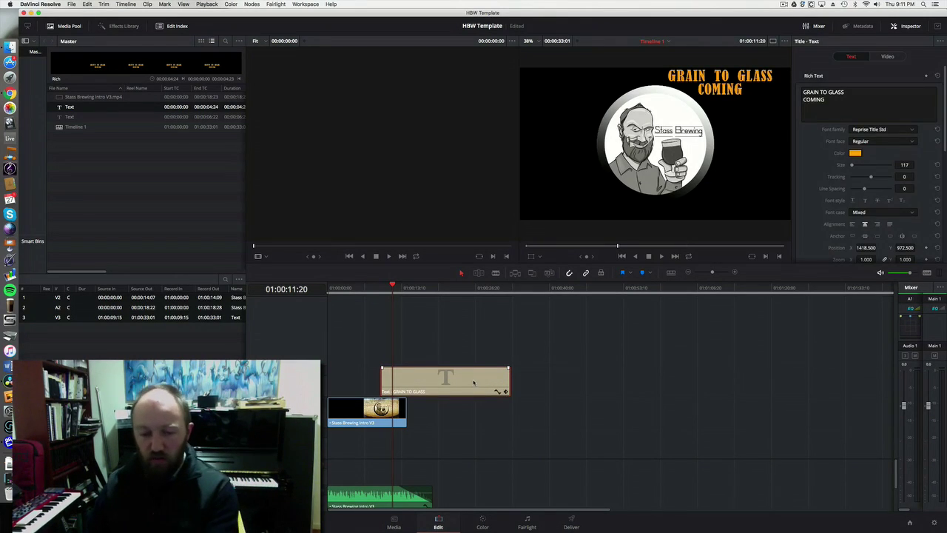
key(Delete)
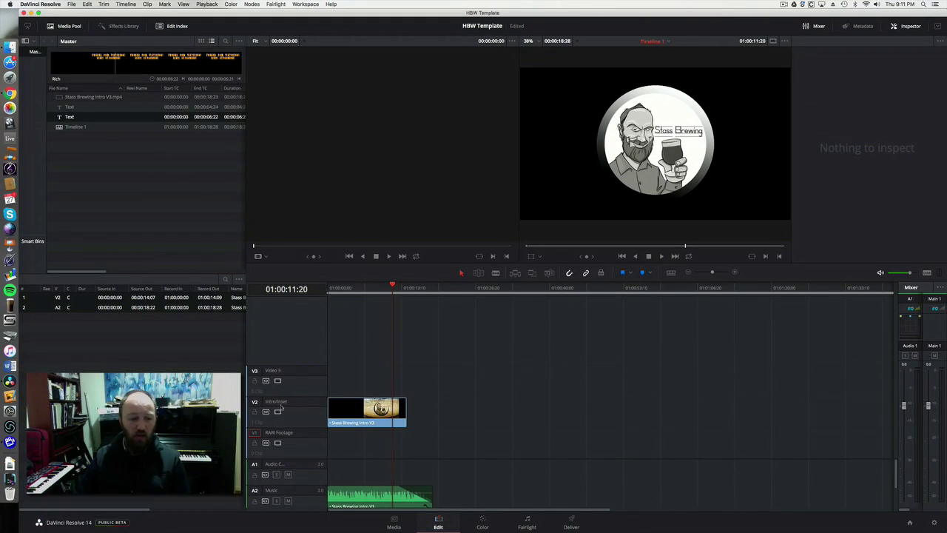
Step: Switch from the Edit page to the Fairlight page with Shift+7
key(shift+7)
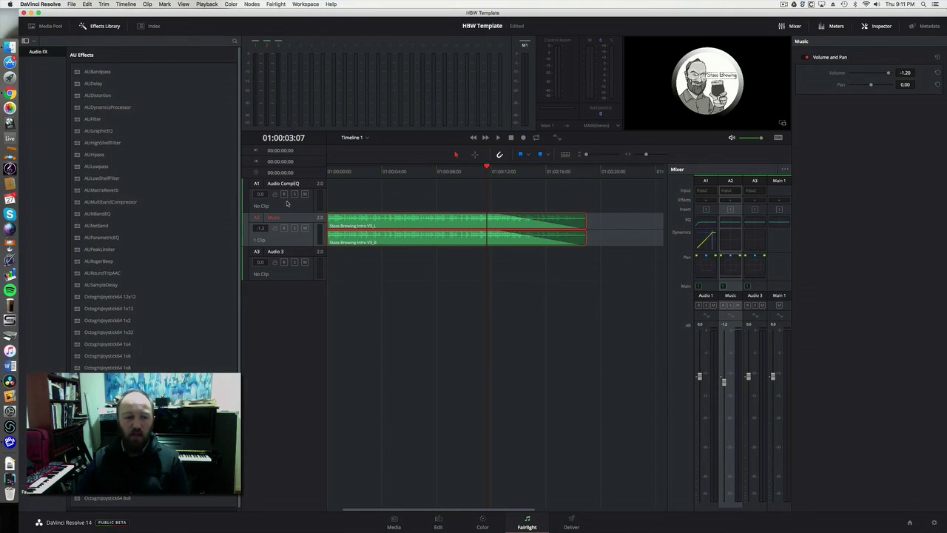
Step: Raise Audio 1's EQ Band 1 low-cut frequency above 47 Hz, then review its compressor settings
click(438, 522)
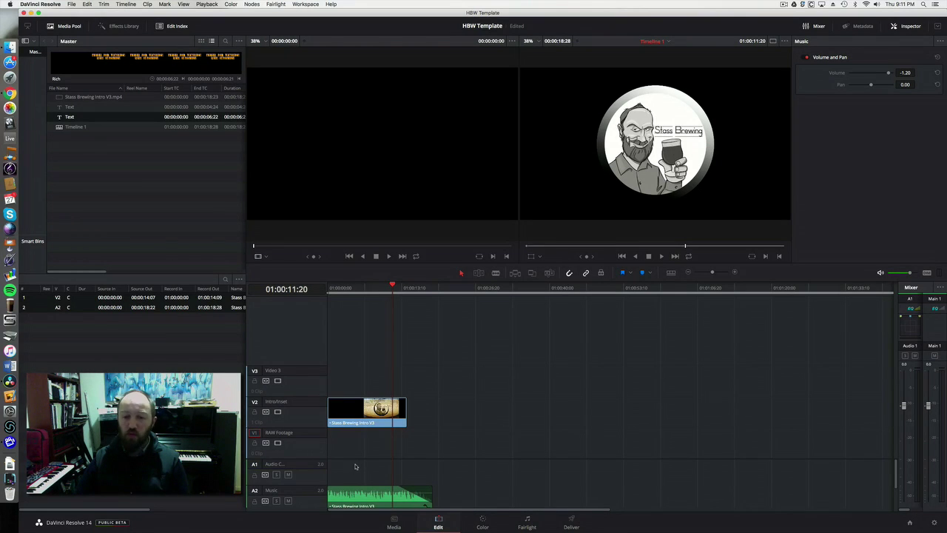
click(527, 523)
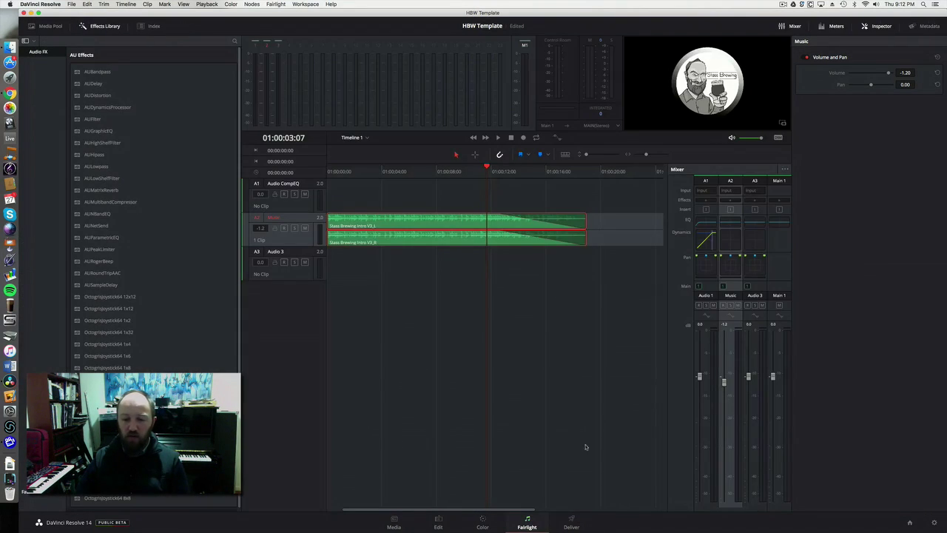
double_click(709, 224)
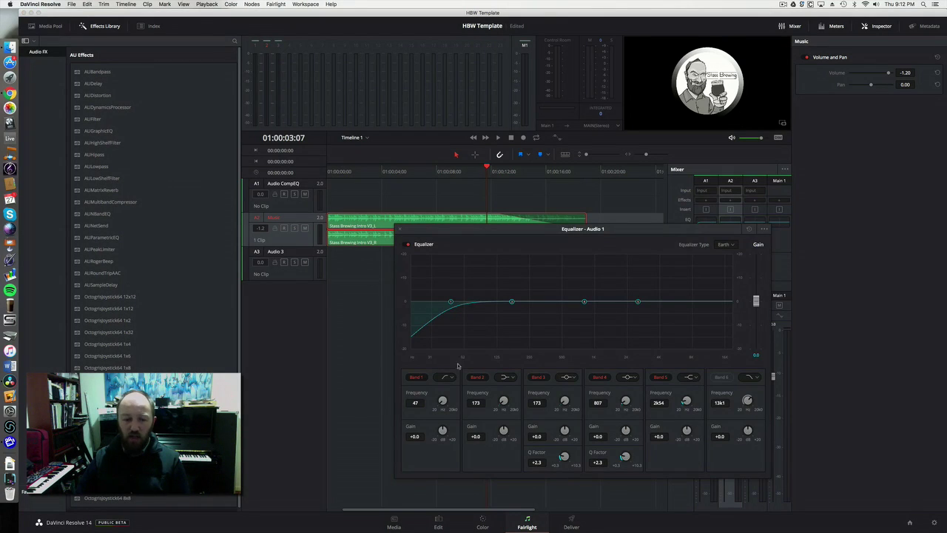
drag(416, 403, 418, 407)
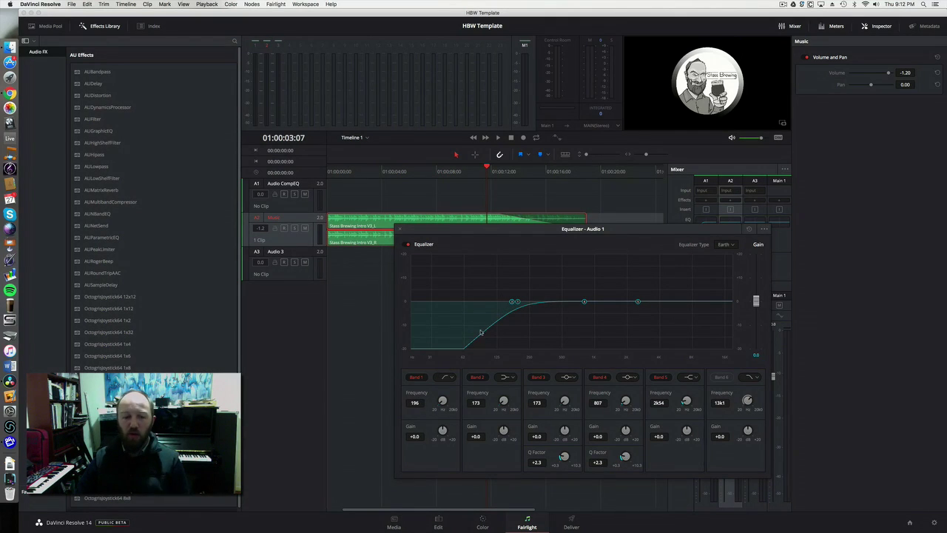
click(401, 230)
click(706, 241)
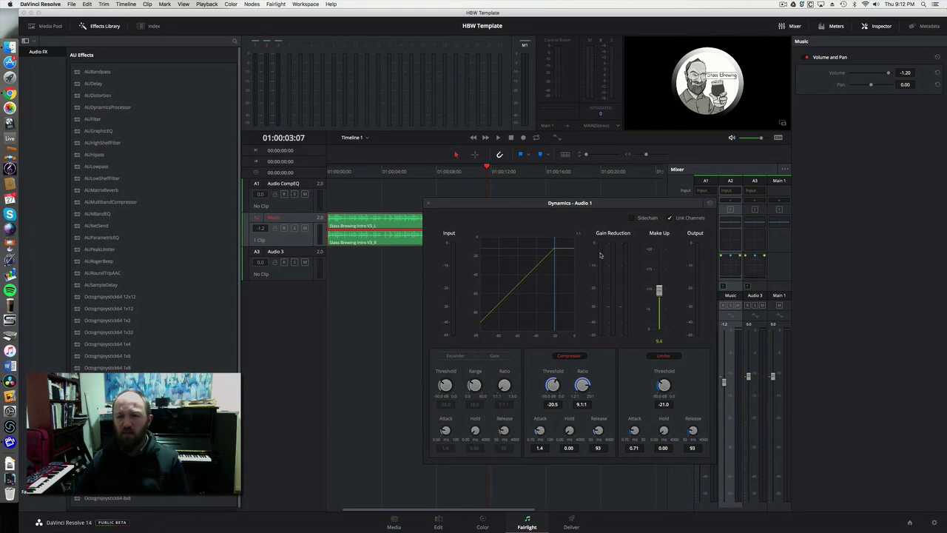
click(429, 204)
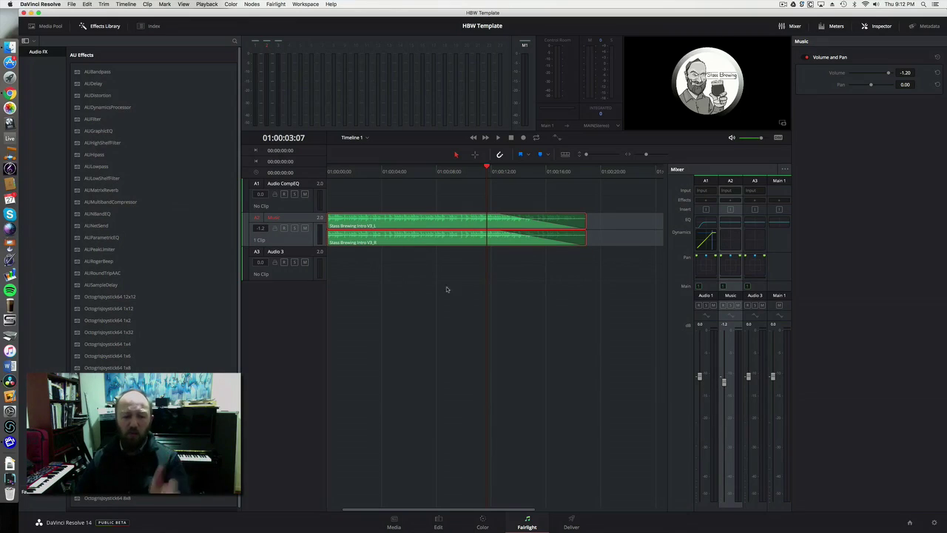
Step: Add 20170723_063744.mp4 from Finder onto the RAW Footage track on the Edit page
click(443, 523)
key(ctrl+Up)
click(797, 299)
drag(806, 324, 406, 449)
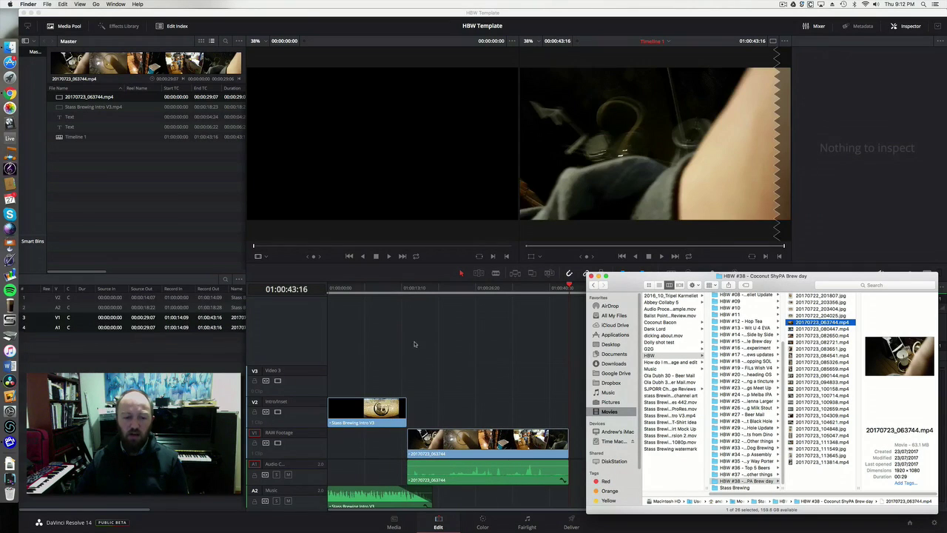
click(408, 430)
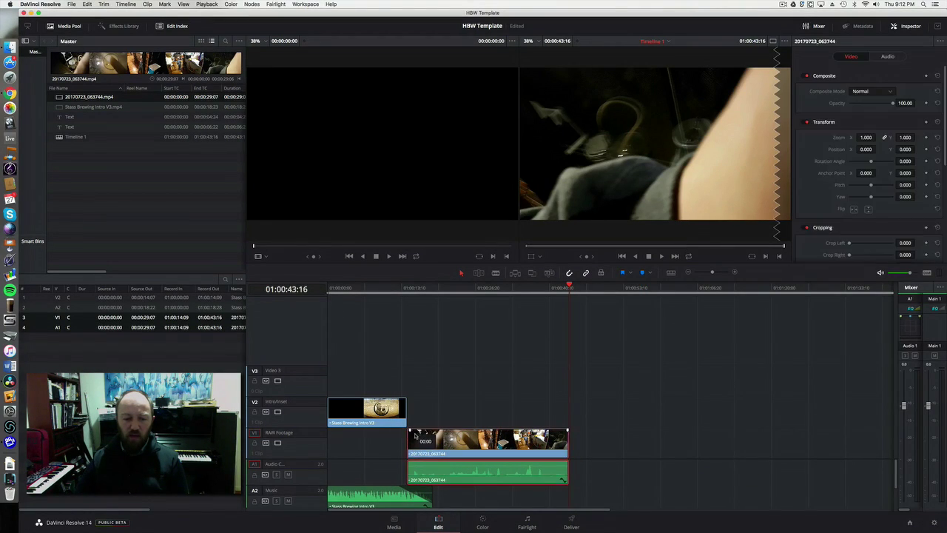
Step: Move the raw clip to start at 01:00:13:28 right after the intro and play it
key(super+minus)
key(super+equal)
key(super+equal)
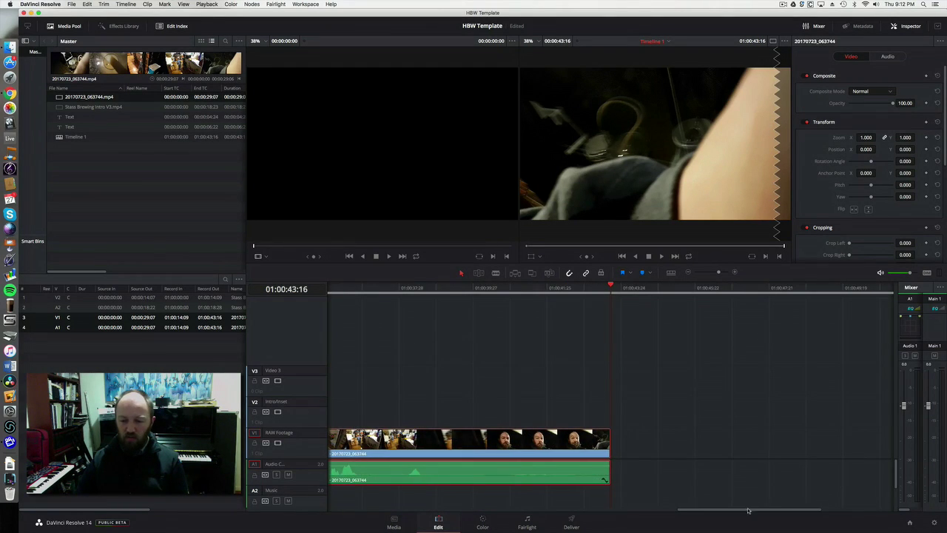
drag(747, 511, 489, 511)
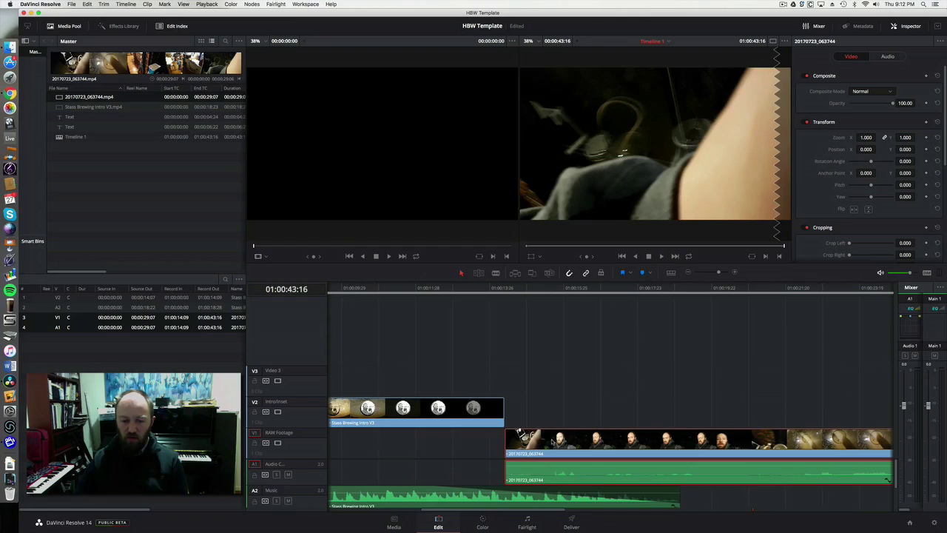
drag(552, 442, 538, 442)
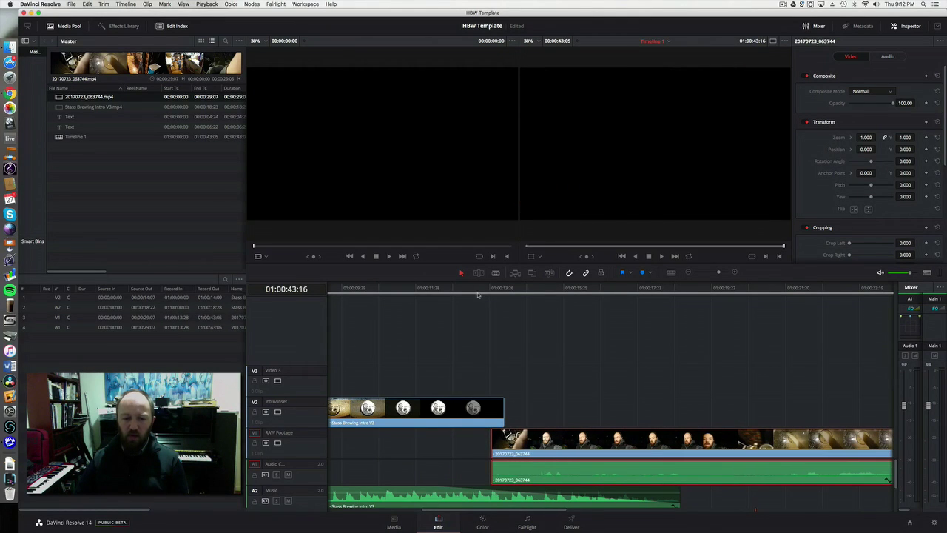
click(477, 294)
key(space)
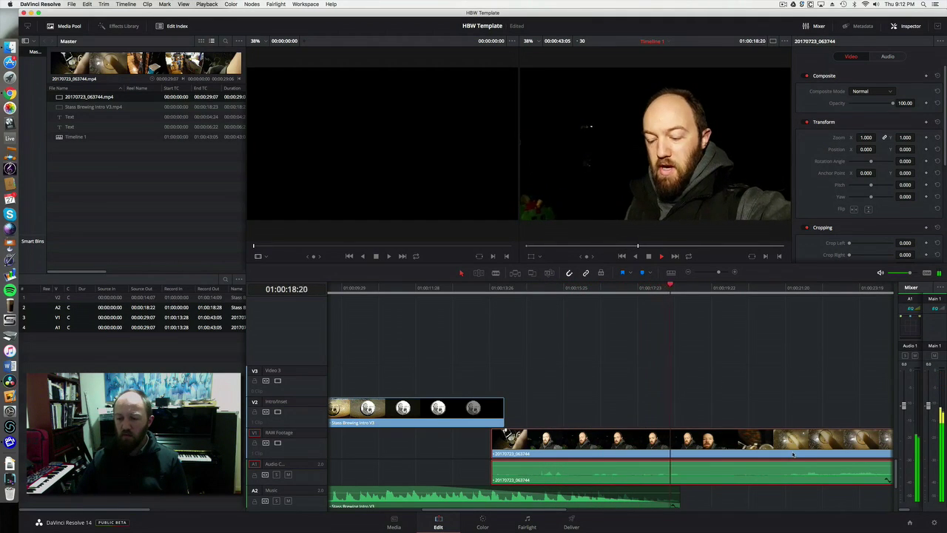
key(space)
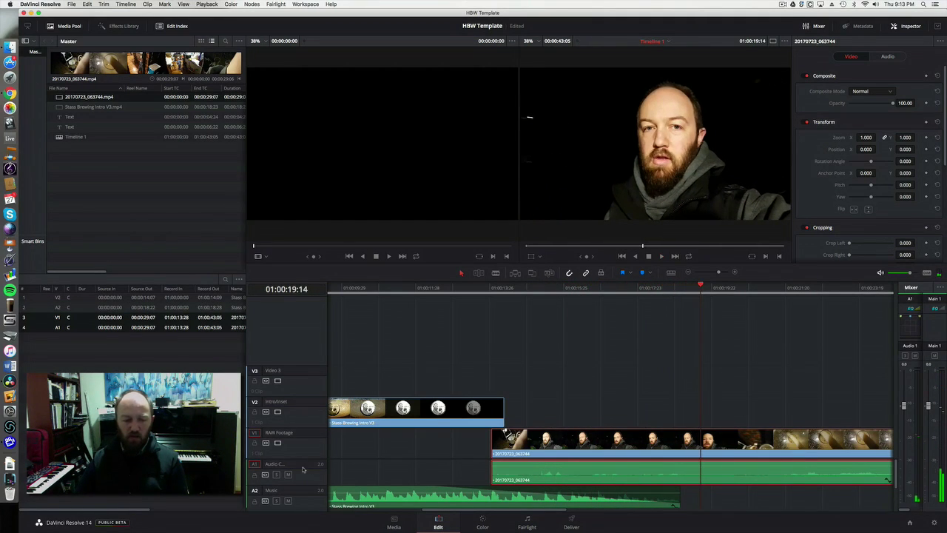
Step: Listen to the raw footage audio on the Fairlight page from 01:00:08:17
click(527, 522)
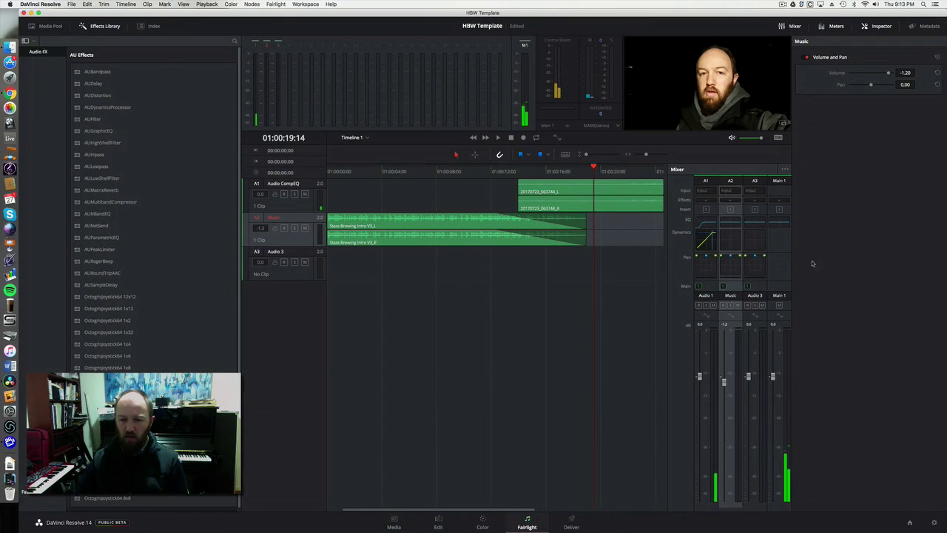
click(445, 171)
key(space)
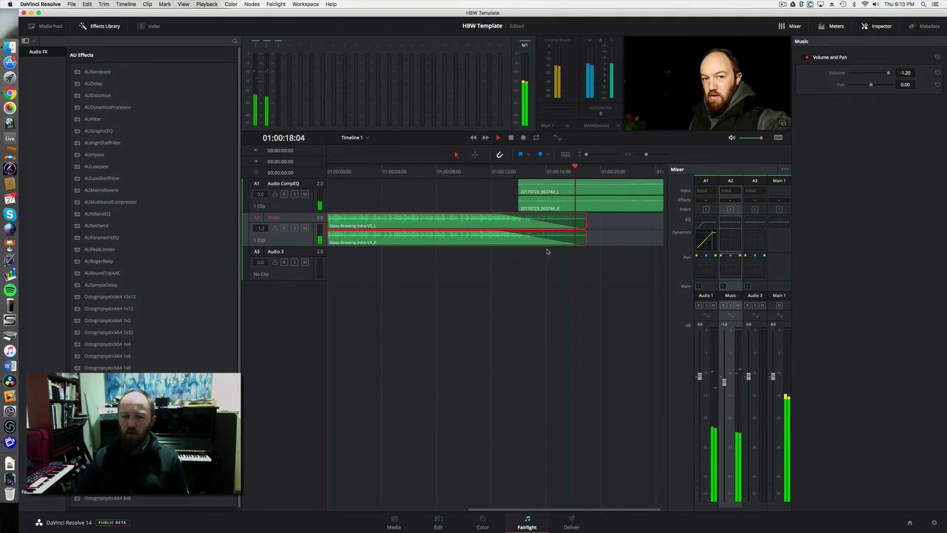
key(space)
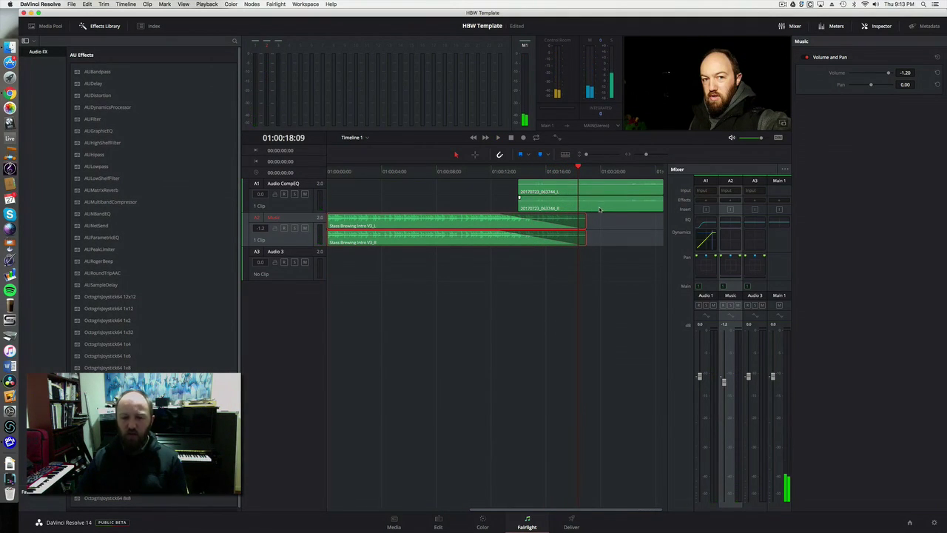
Step: On the Edit page, boost the raw clip's audio volume from 0.00 to 6.86 and replay it
click(438, 523)
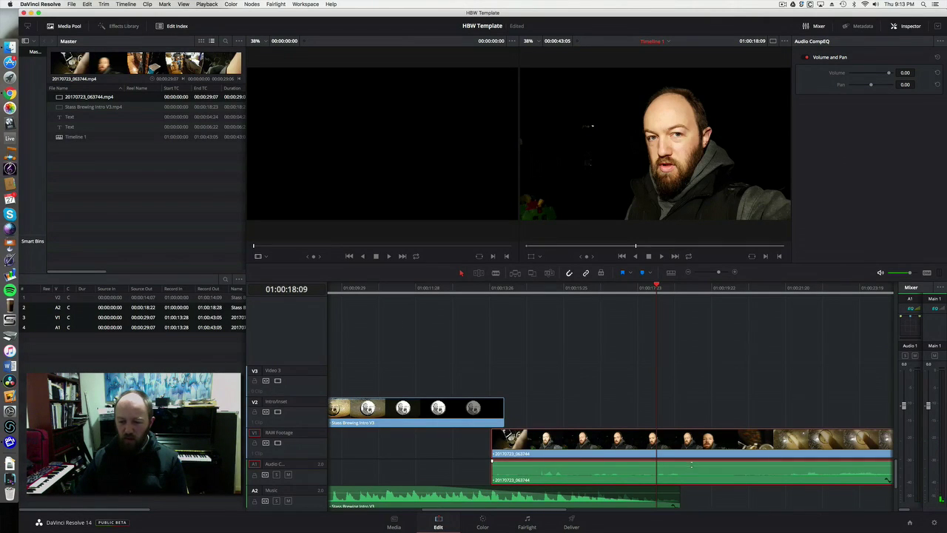
drag(691, 465, 691, 461)
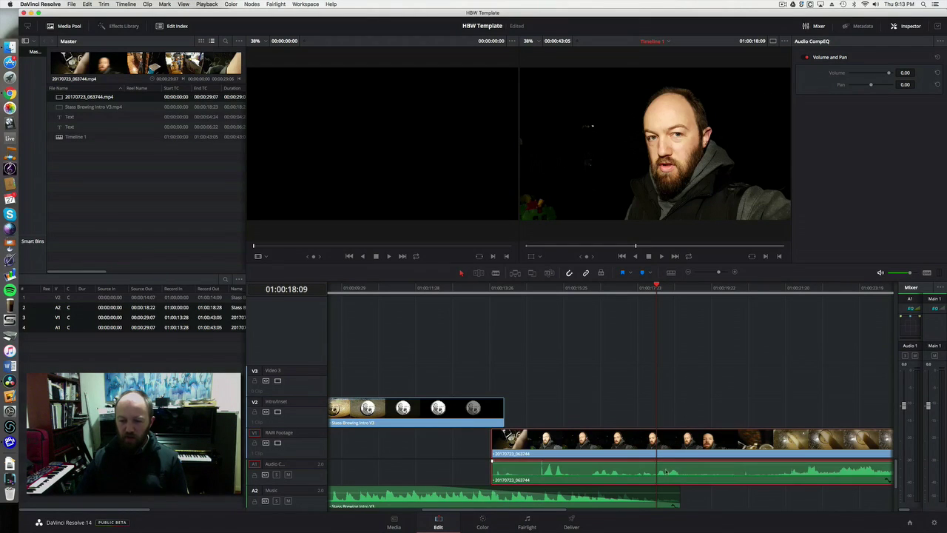
click(746, 475)
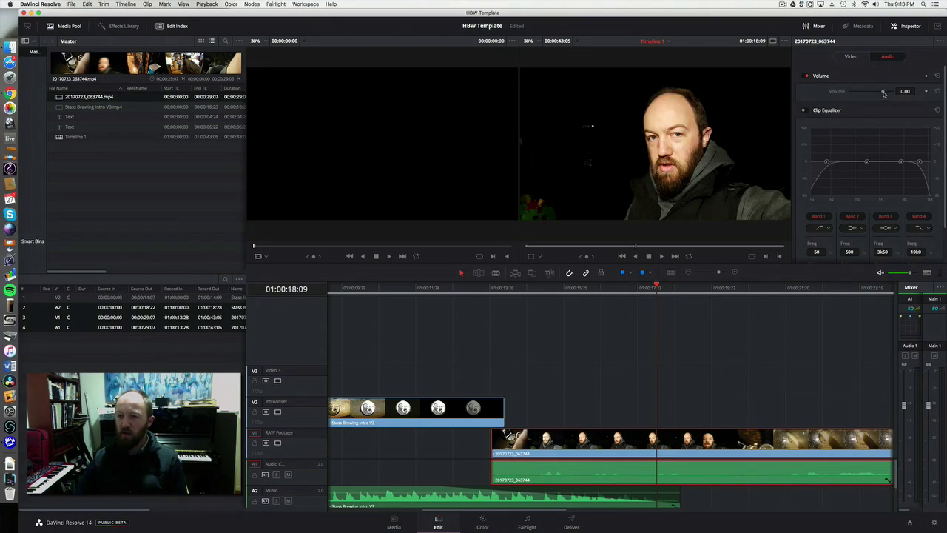
drag(883, 92, 885, 94)
key(space)
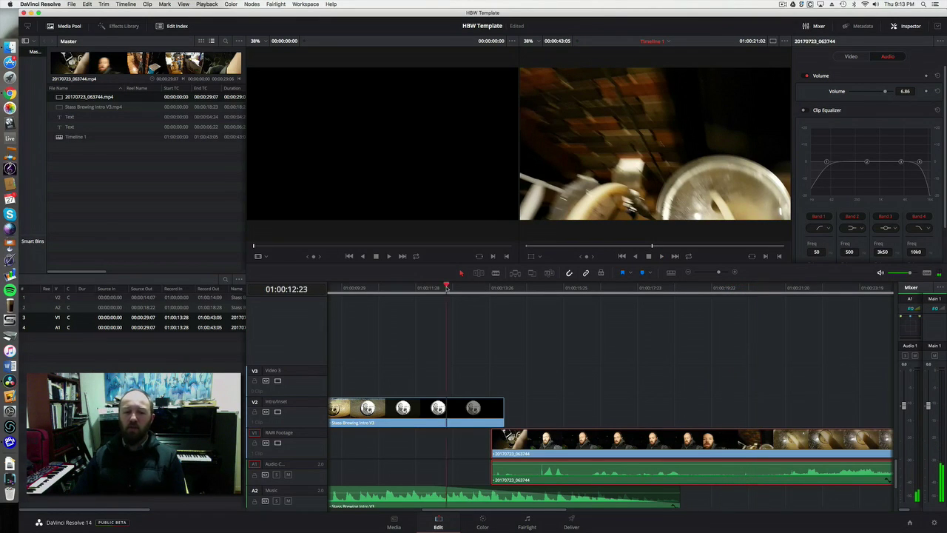
click(447, 288)
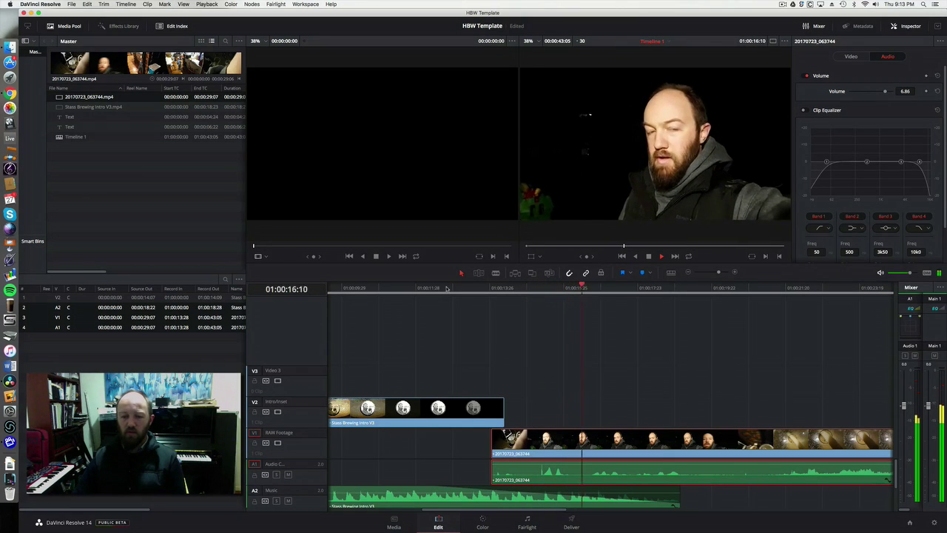
key(space)
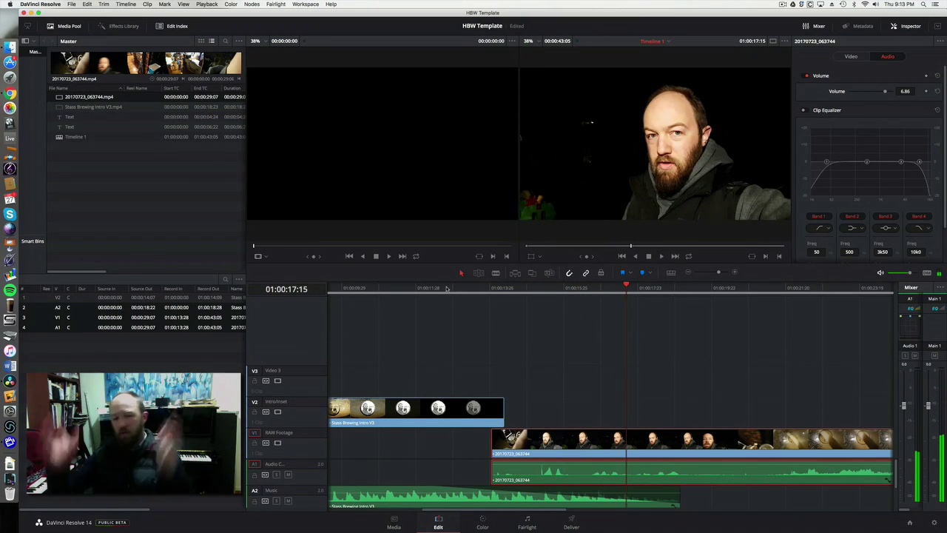